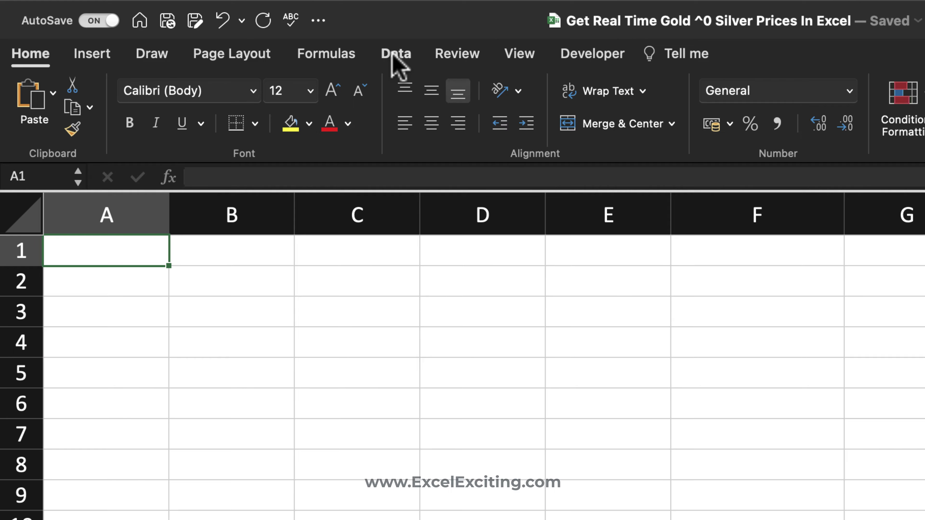
Enter Platinum in cell B2.
{"action": "left_click", "coordinate": [394, 54]}
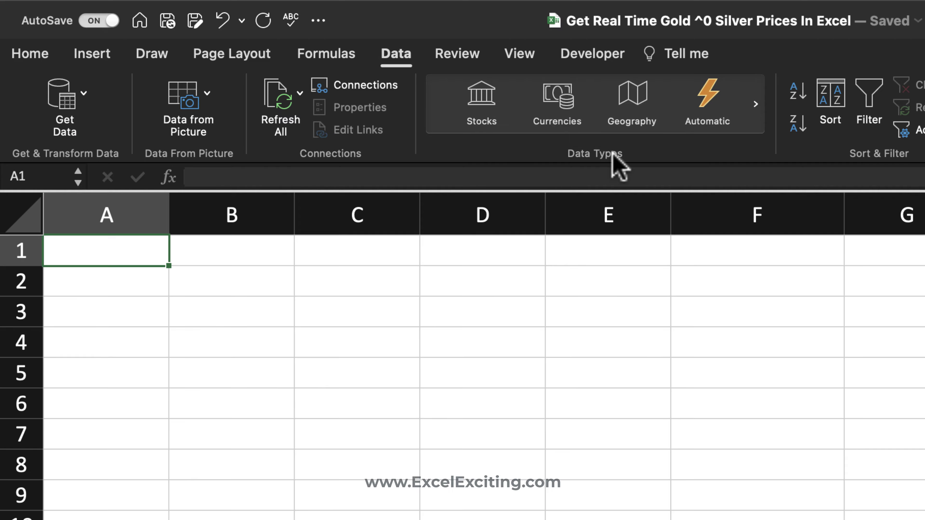
{"action": "left_click", "coordinate": [595, 139]}
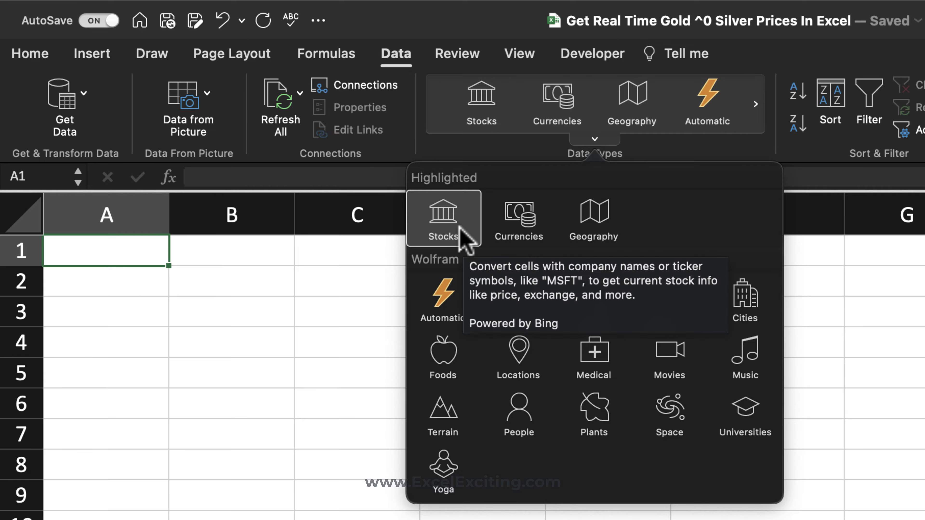
{"action": "left_click", "coordinate": [275, 282]}
{"action": "left_click", "coordinate": [252, 287]}
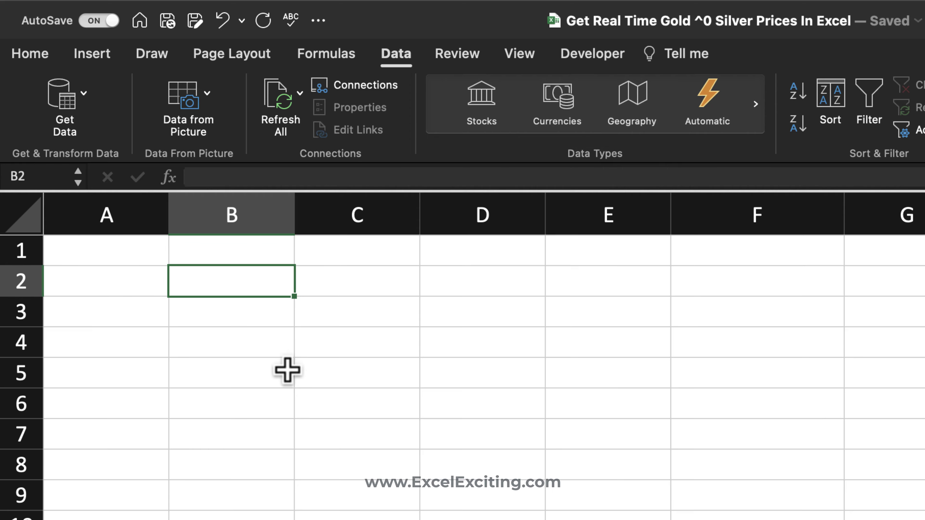
{"action": "type", "text": "P"}
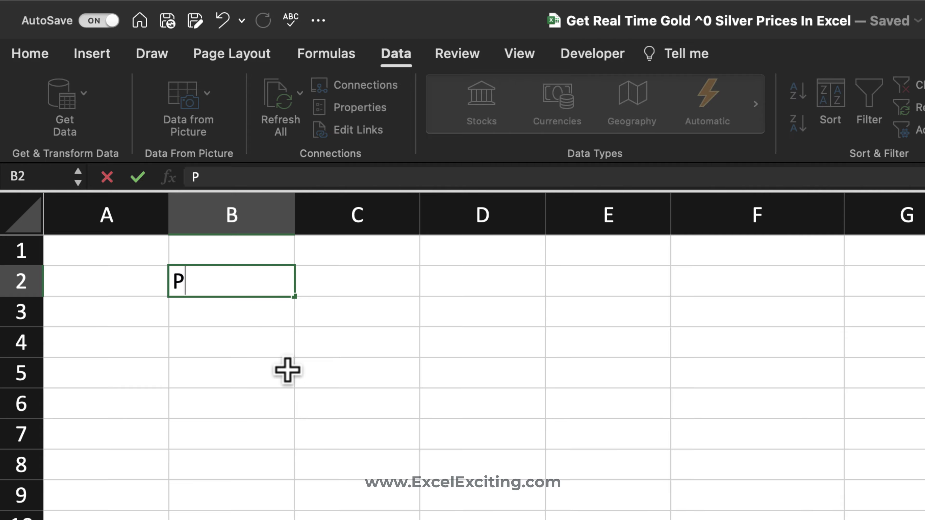
{"action": "type", "text": "lata"}
{"action": "key", "text": "BackSpace"}
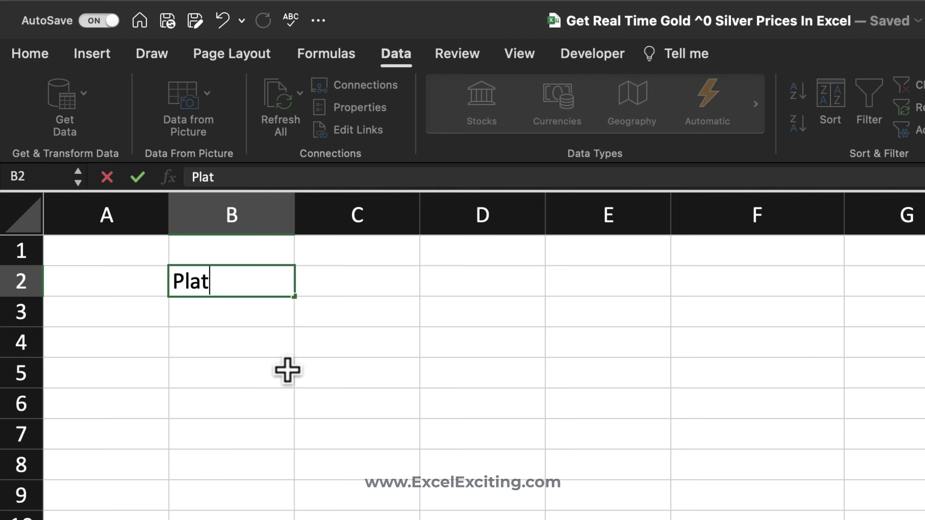
{"action": "type", "text": "inum"}
{"action": "key", "text": "Return"}
{"action": "type", "text": "\\"}
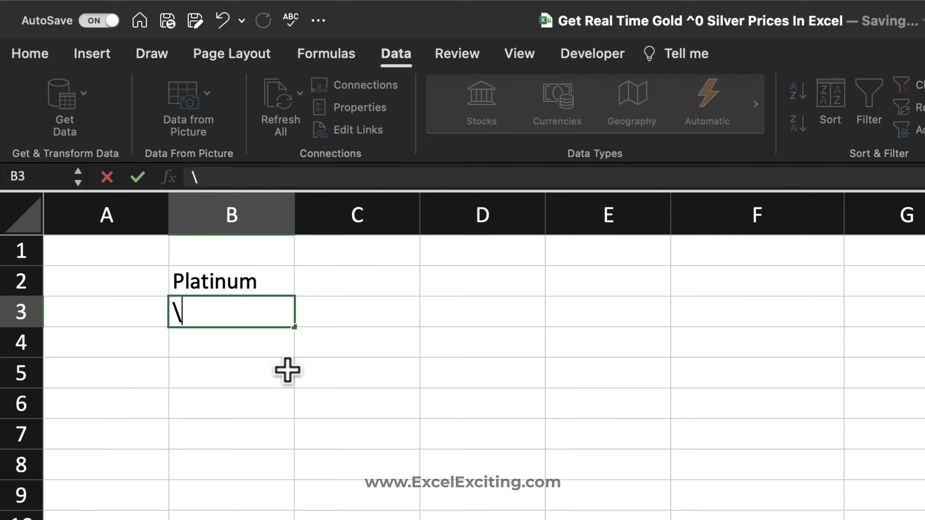
{"action": "key", "text": "BackSpace"}
{"action": "key", "text": "Return"}
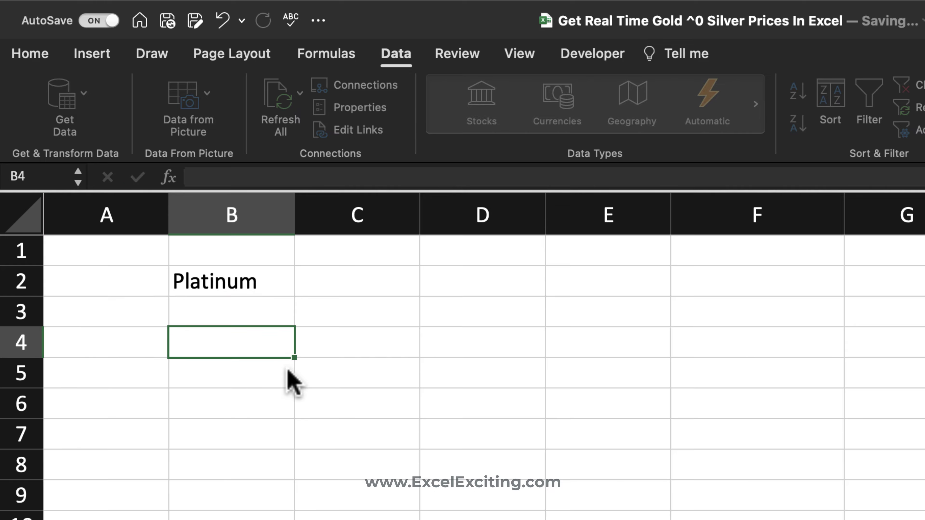
{"action": "left_click", "coordinate": [255, 313]}
{"action": "left_click", "coordinate": [269, 287]}
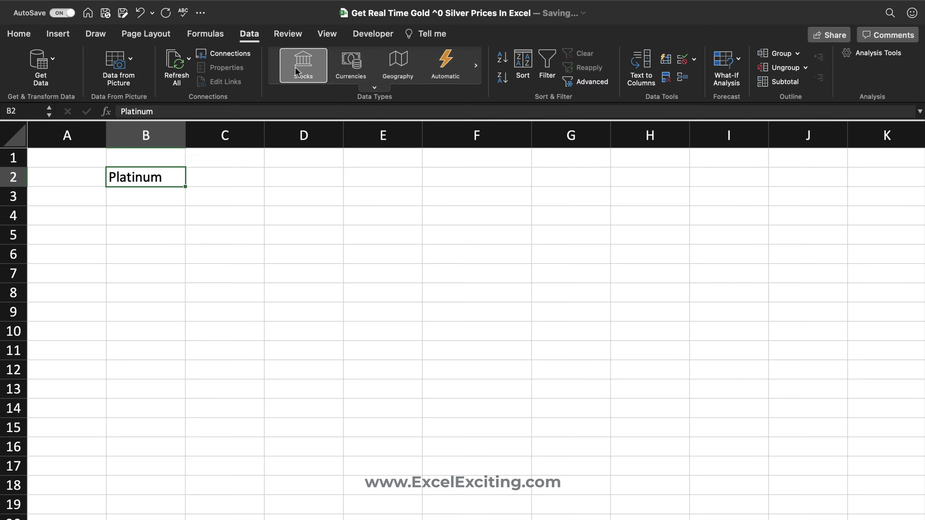
{"action": "left_click", "coordinate": [295, 67]}
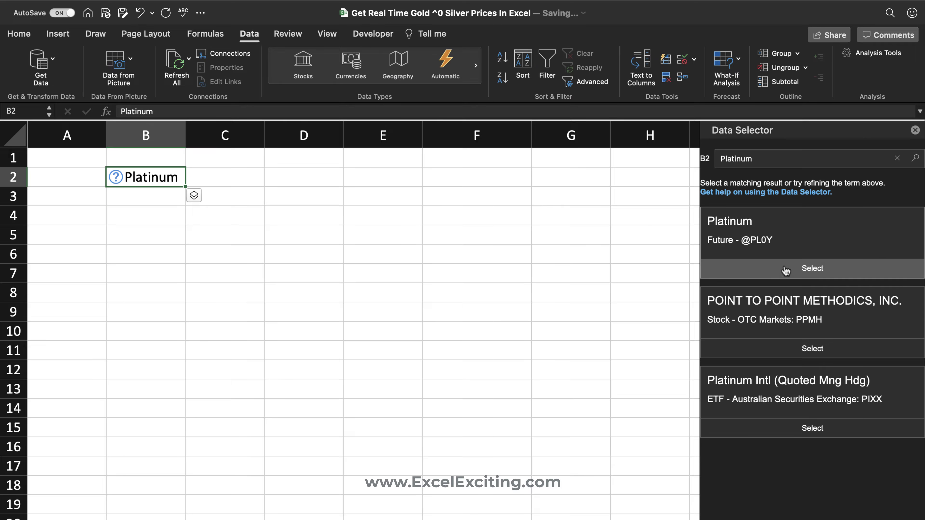
{"action": "left_click", "coordinate": [711, 215]}
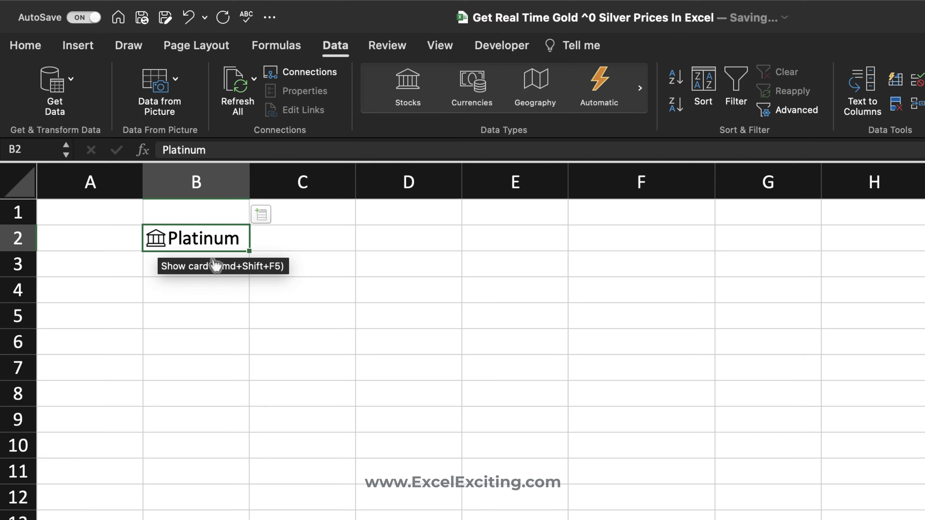
Extract the Price and Trade Unit fields of the Platinum data type into cells C2 and D2.
{"action": "left_click", "coordinate": [156, 243]}
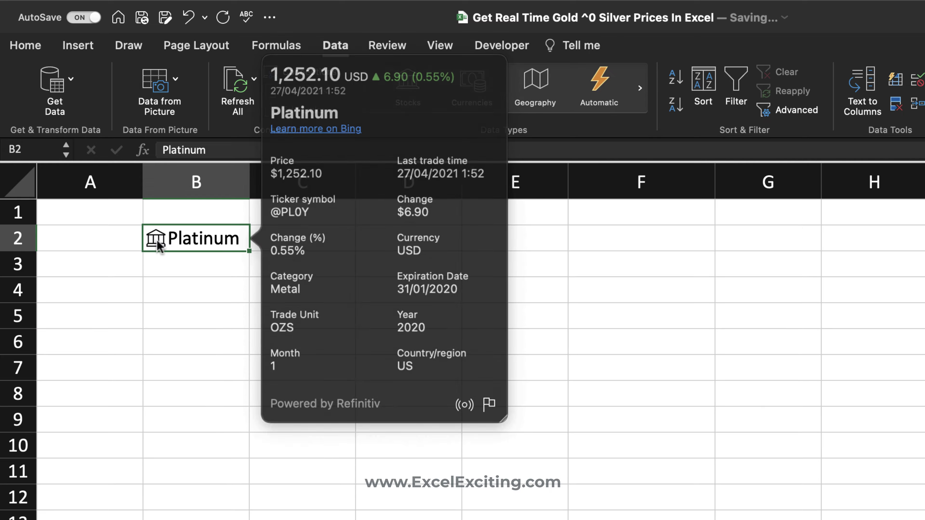
{"action": "mouse_move", "coordinate": [361, 171]}
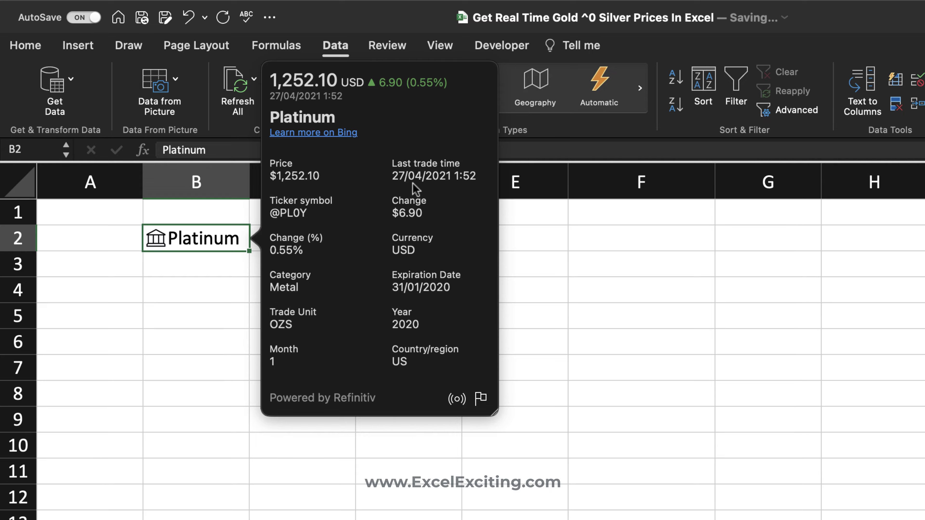
{"action": "mouse_move", "coordinate": [370, 227]}
{"action": "left_click", "coordinate": [361, 178]}
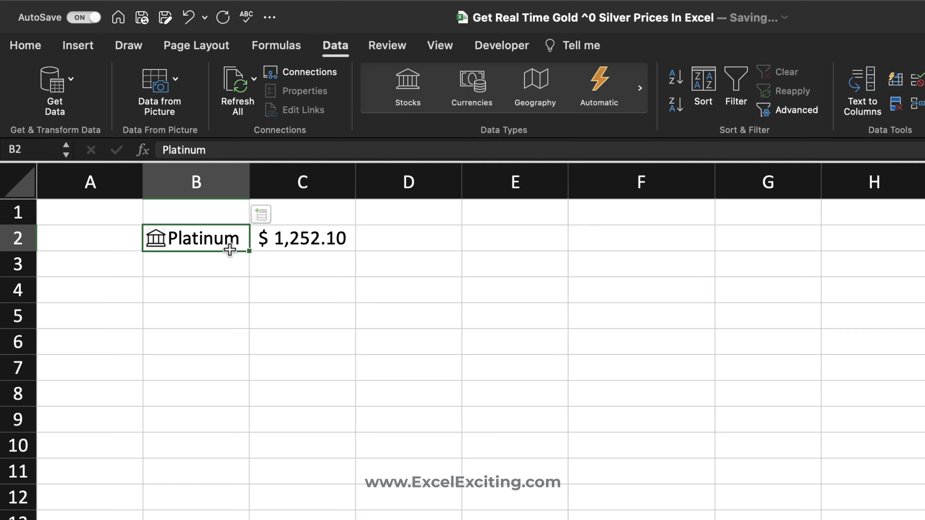
{"action": "left_click", "coordinate": [269, 218]}
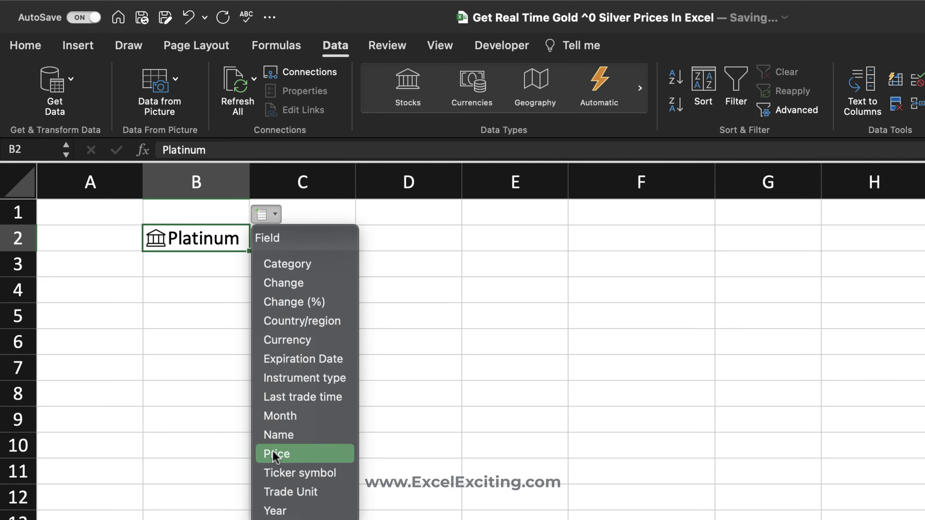
{"action": "left_click", "coordinate": [308, 493]}
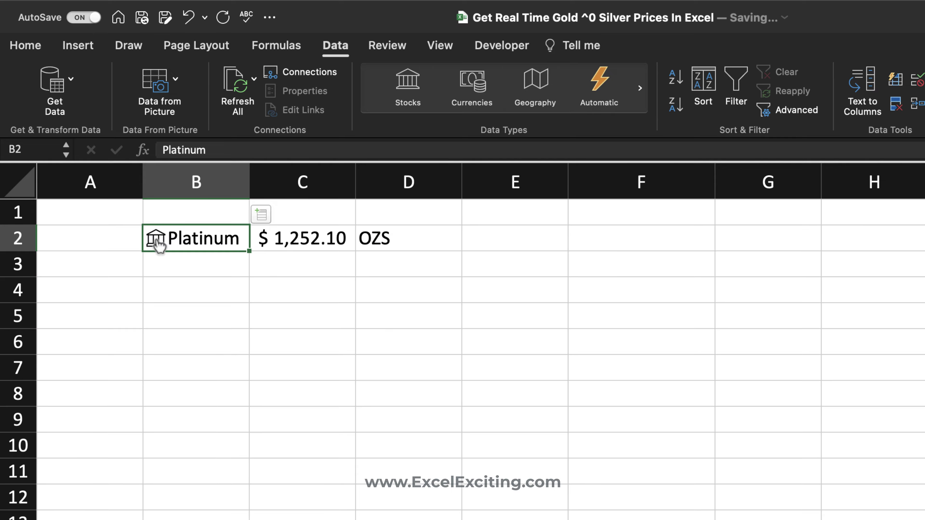
Add the Category and Ticker symbol fields from the Platinum data card to cells E2 and F2.
{"action": "left_click", "coordinate": [157, 241]}
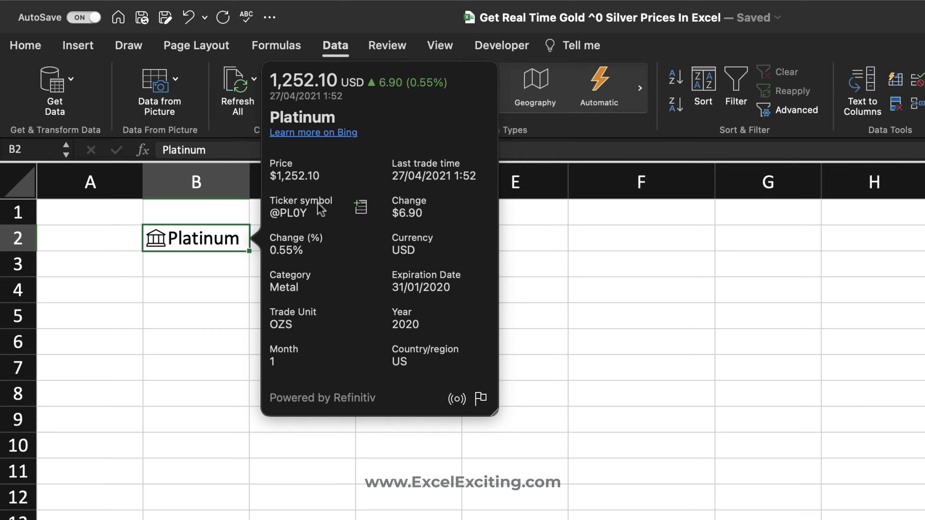
{"action": "left_click", "coordinate": [360, 280]}
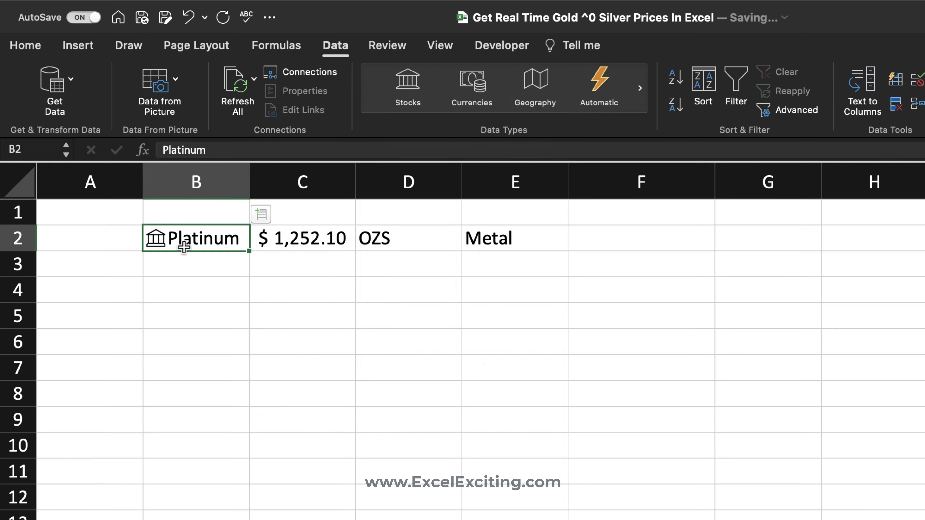
{"action": "left_click", "coordinate": [155, 240]}
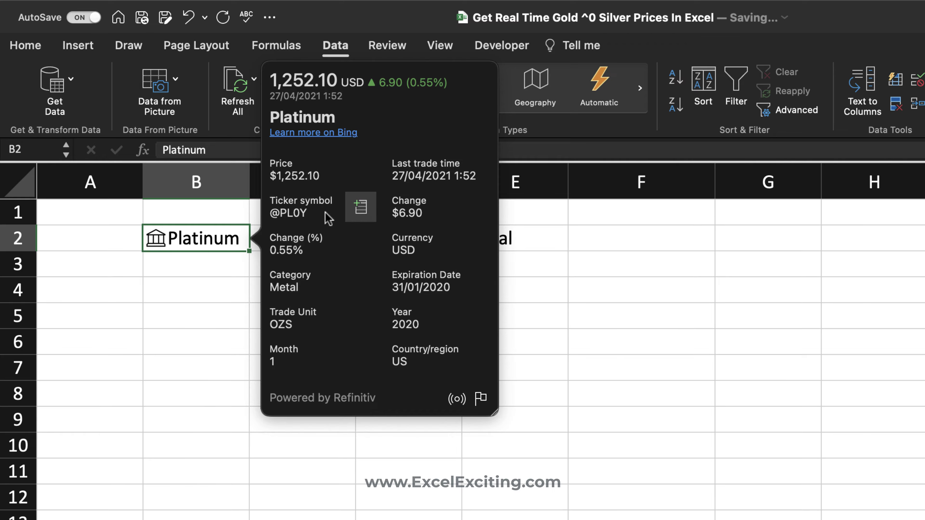
{"action": "left_click", "coordinate": [361, 209]}
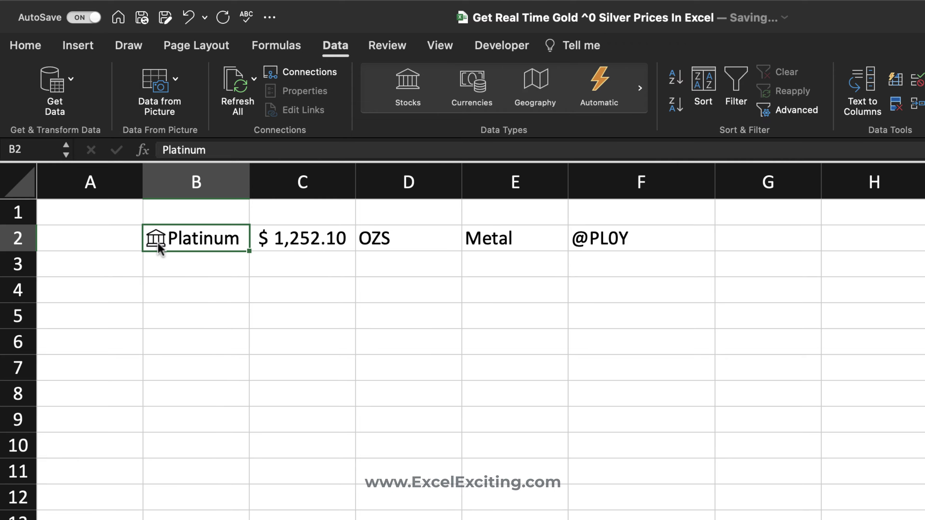
Add Platinum's Last trade time field to cell G2 and autofit the width of column G.
{"action": "left_click", "coordinate": [156, 240]}
{"action": "left_click", "coordinate": [483, 169]}
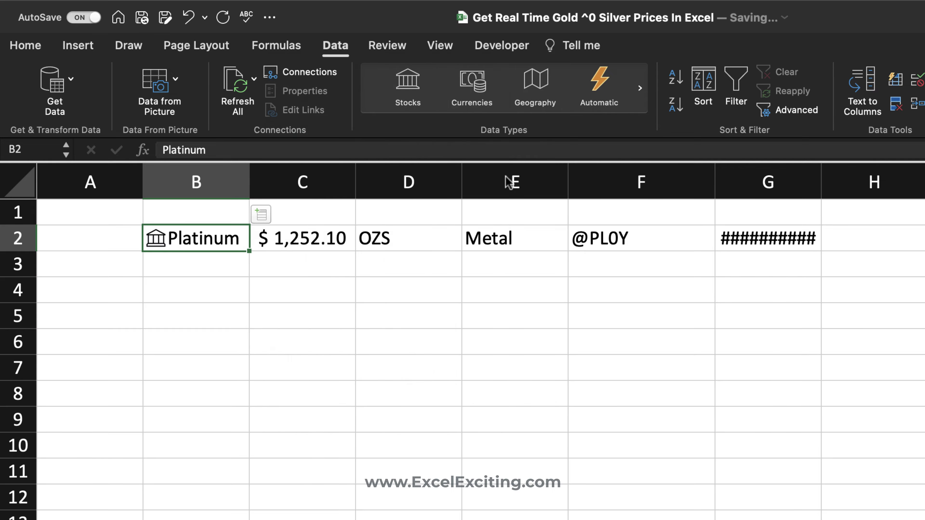
{"action": "double_click", "coordinate": [820, 186]}
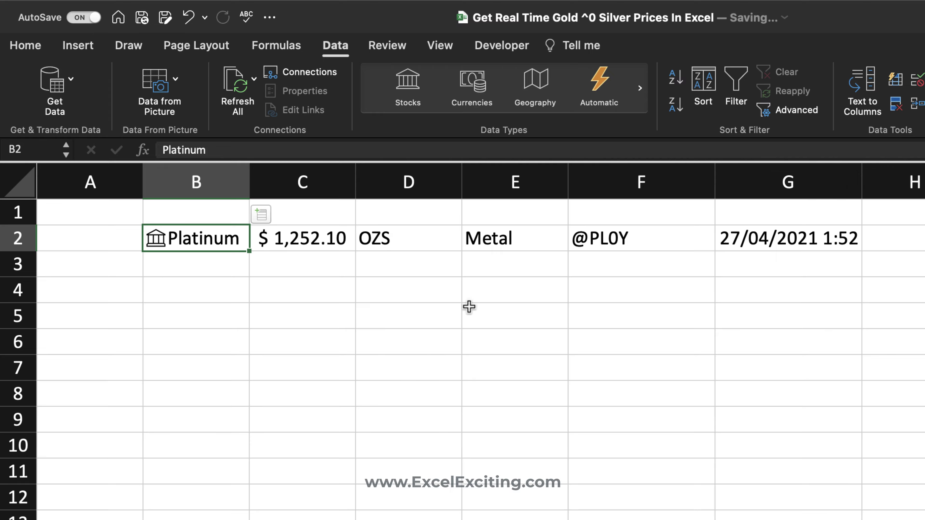
Add Copper in cell B3 as a Stocks data type and fill the row 2 field formulas down into C3:G3.
{"action": "left_click", "coordinate": [204, 260]}
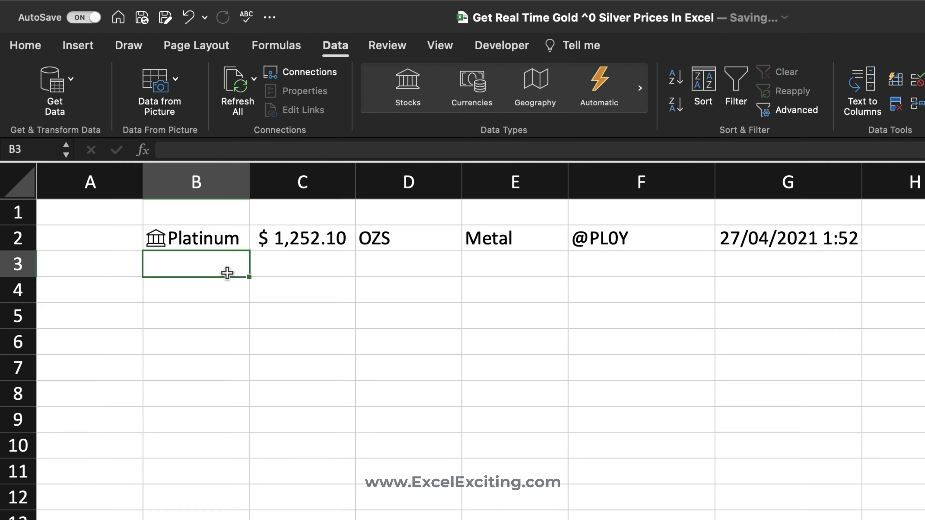
{"action": "type", "text": "Copper"}
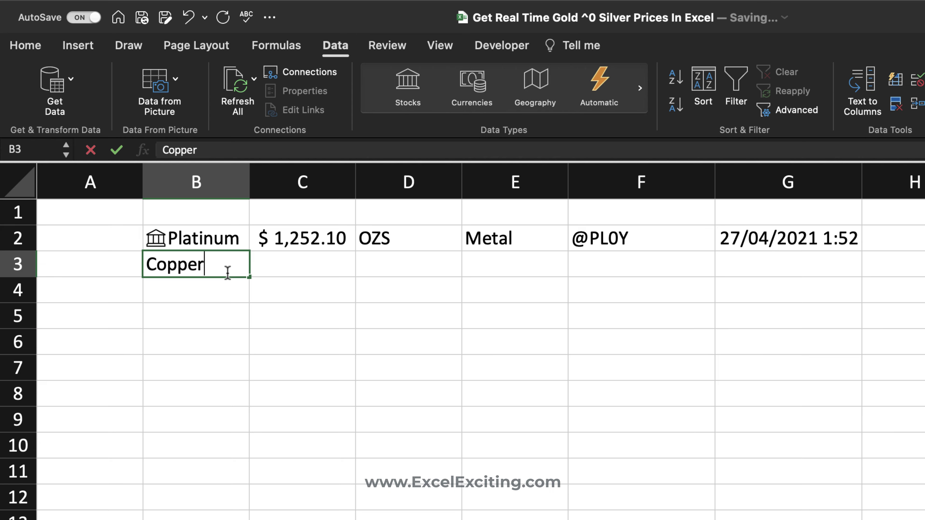
{"action": "key", "text": "Return"}
{"action": "left_click", "coordinate": [228, 272]}
{"action": "left_click", "coordinate": [412, 95]}
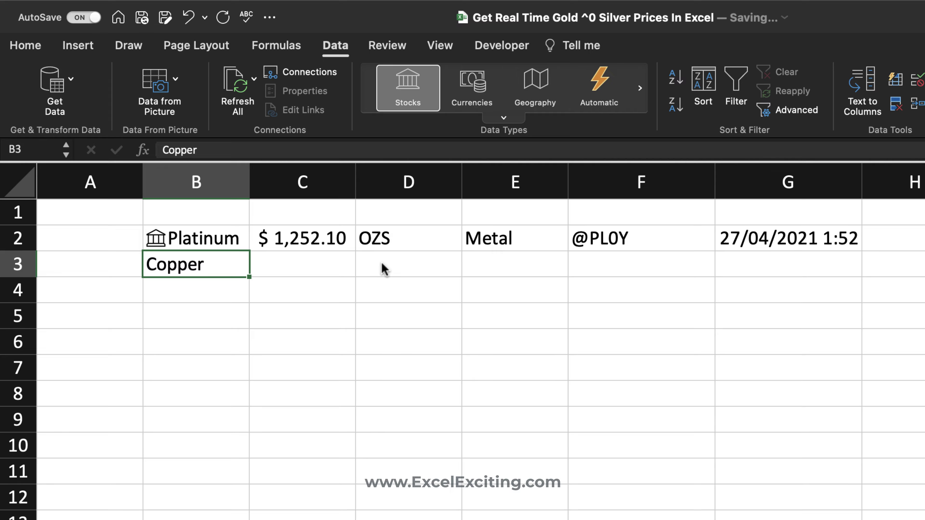
{"action": "left_click_drag", "start_coordinate": [284, 265], "coordinate": [720, 261]}
{"action": "key", "text": "ctrl+d"}
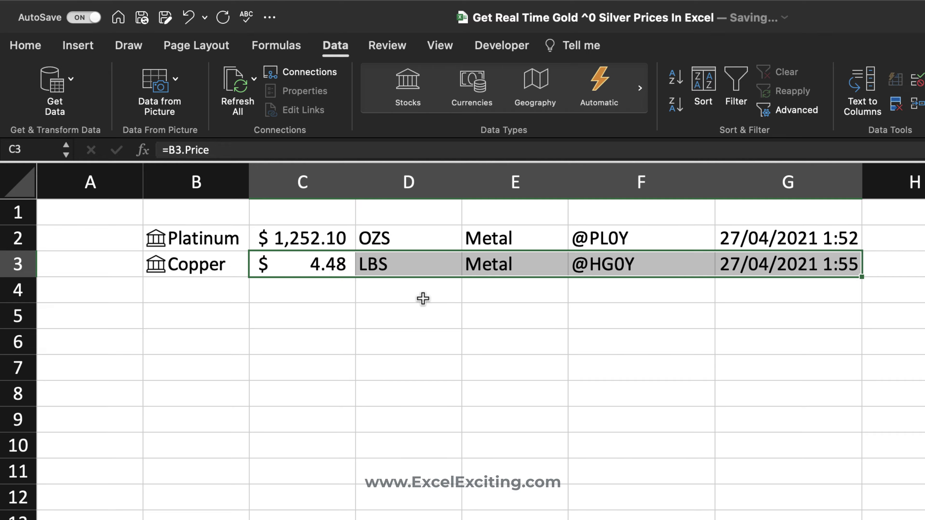
Enter Gold in cell B4, fill the field formulas from row 3 down into C4:G4, and check the results.
{"action": "left_click", "coordinate": [236, 289]}
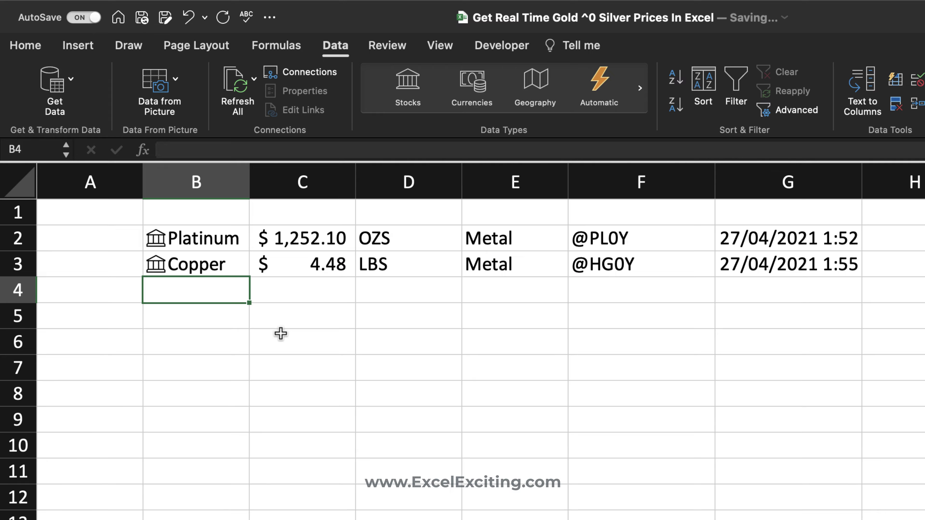
{"action": "type", "text": "Gold"}
{"action": "key", "text": "Return"}
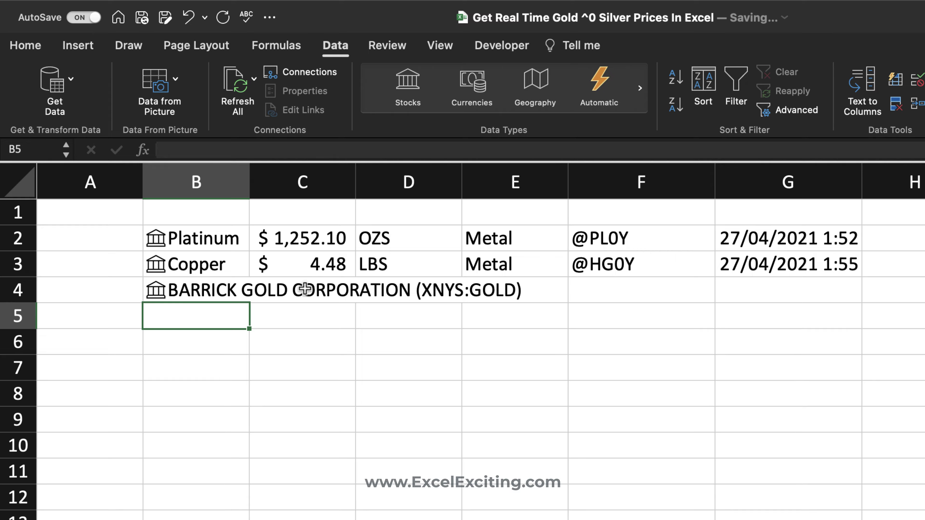
{"action": "left_click_drag", "start_coordinate": [305, 289], "coordinate": [730, 295]}
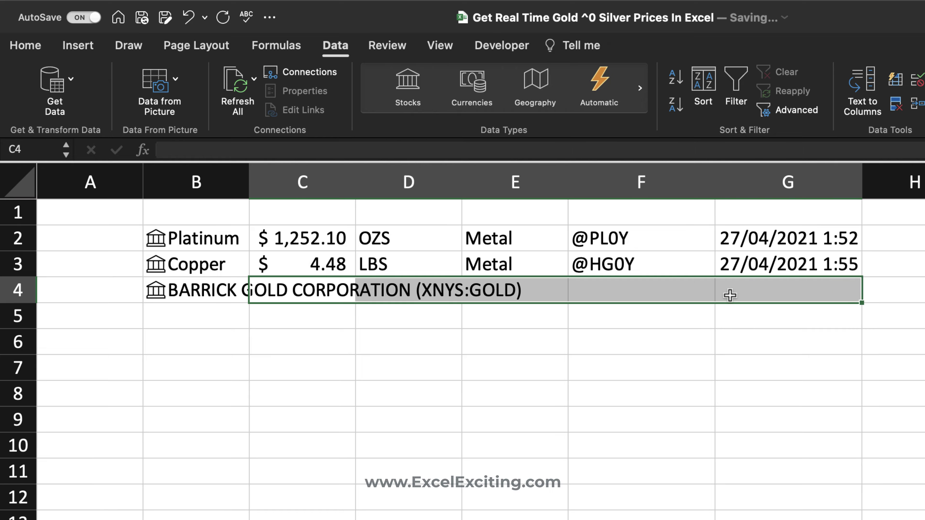
{"action": "key", "text": "ctrl+d"}
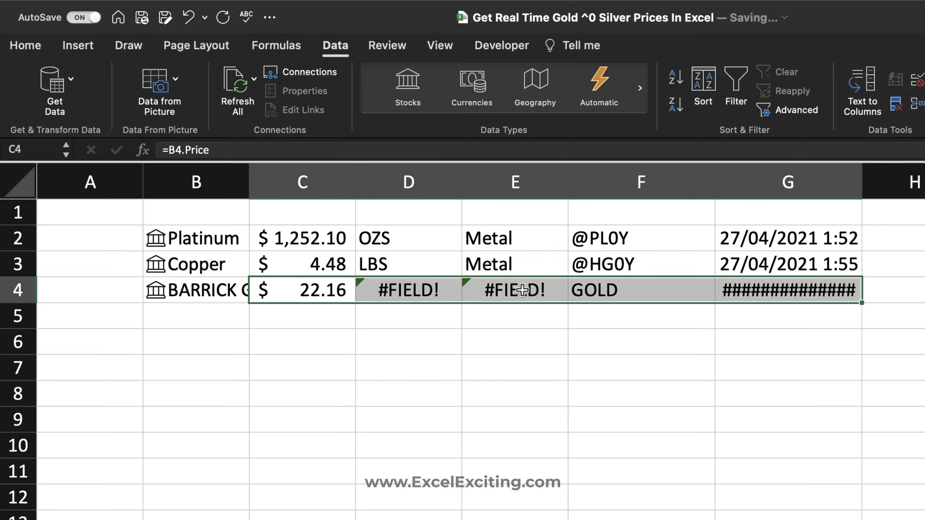
{"action": "left_click", "coordinate": [532, 289]}
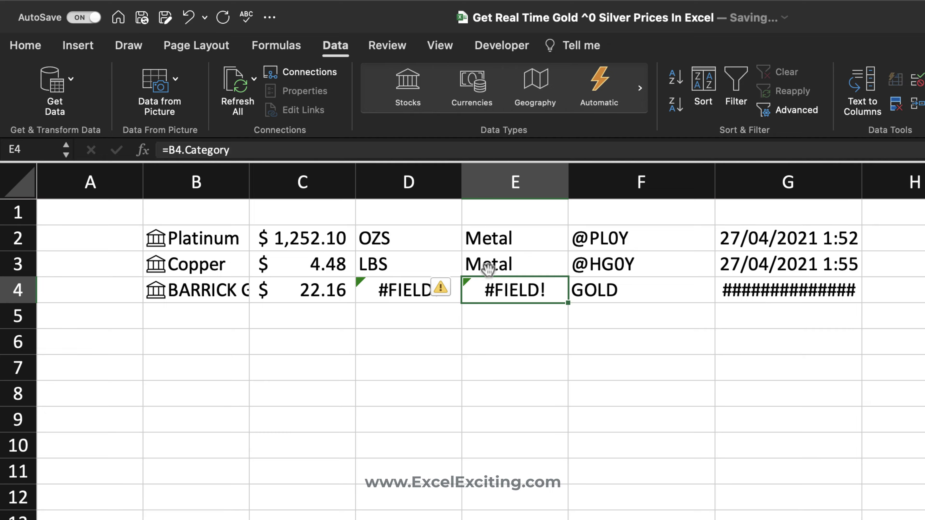
{"action": "left_click", "coordinate": [214, 289]}
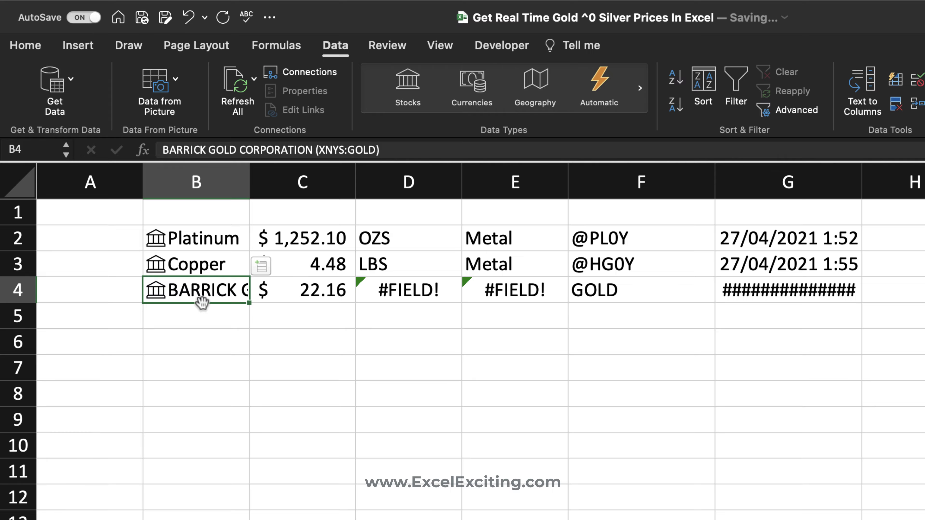
Autofit the width of column B and enter Silver in cell B5.
{"action": "left_click", "coordinate": [202, 315]}
{"action": "double_click", "coordinate": [245, 195]}
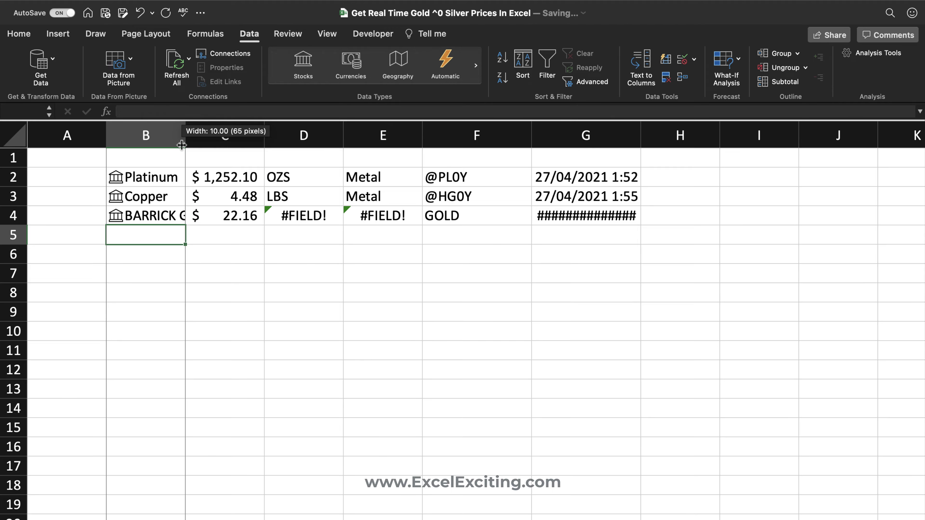
{"action": "type", "text": "Silv"}
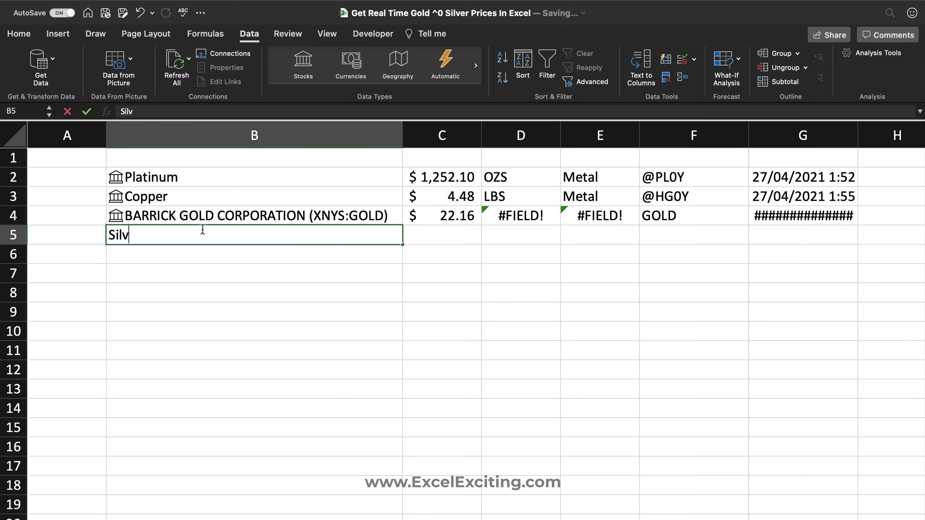
{"action": "type", "text": "er"}
{"action": "key", "text": "Return"}
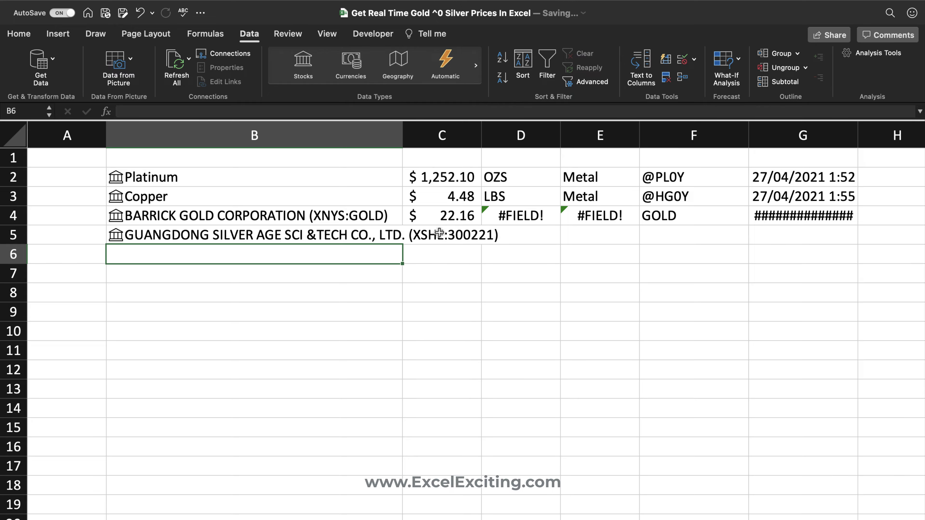
Fill the field formulas from row 4 down into C5:G5.
{"action": "left_click", "coordinate": [440, 233]}
{"action": "key", "text": "shift+Right"}
{"action": "key", "text": "shift+Right"}
{"action": "key", "text": "shift+Right"}
{"action": "key", "text": "shift+Right"}
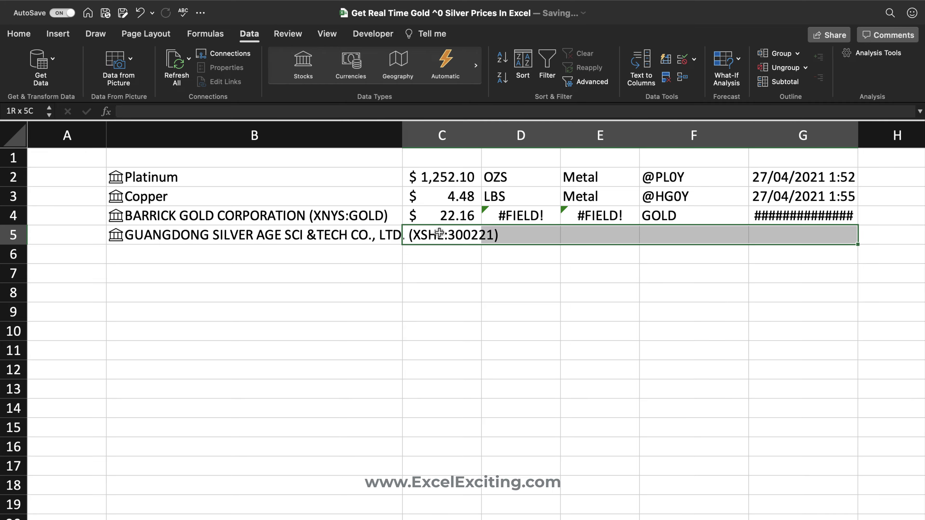
{"action": "key", "text": "ctrl+d"}
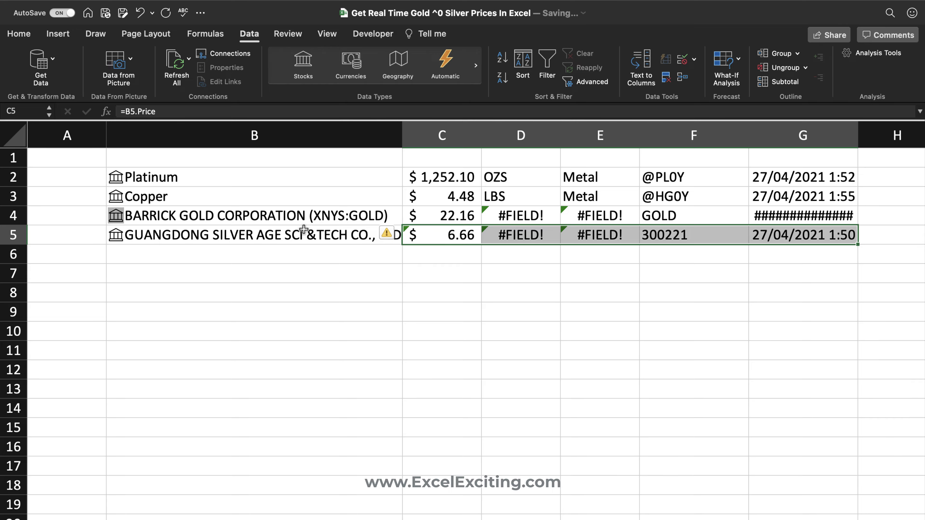
{"action": "left_click_drag", "start_coordinate": [242, 219], "coordinate": [241, 230]}
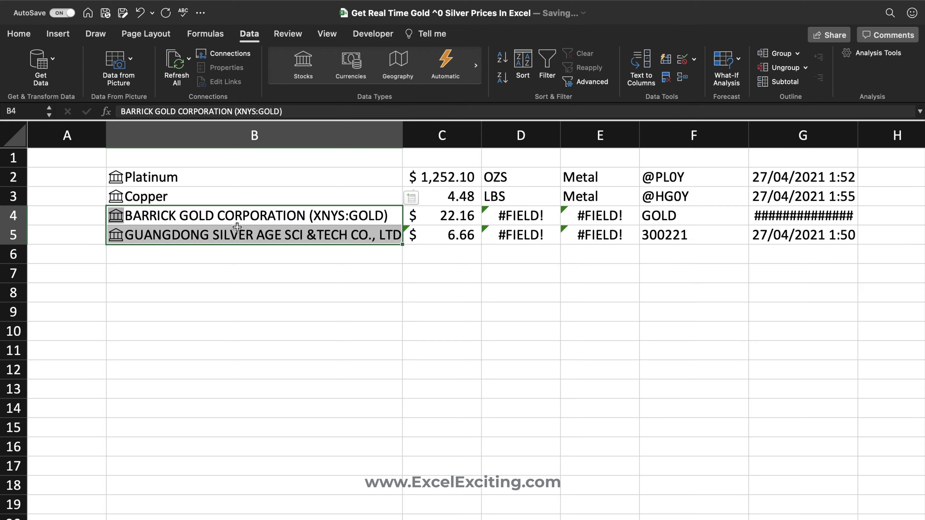
{"action": "left_click", "coordinate": [221, 215]}
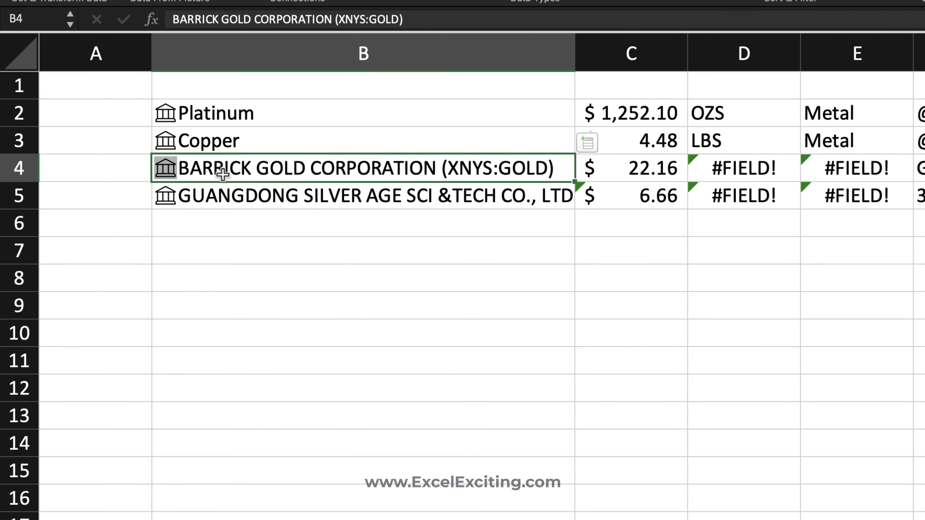
{"action": "right_click", "coordinate": [222, 175]}
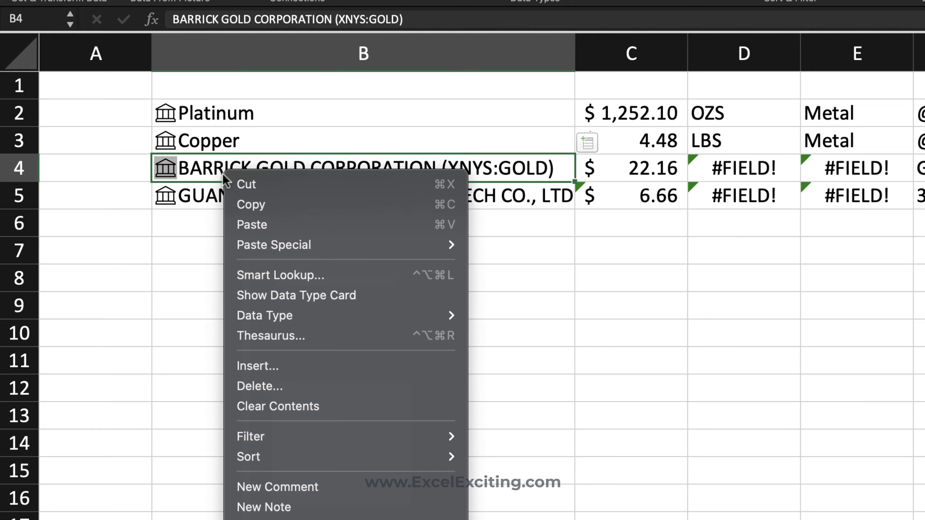
{"action": "mouse_move", "coordinate": [298, 322]}
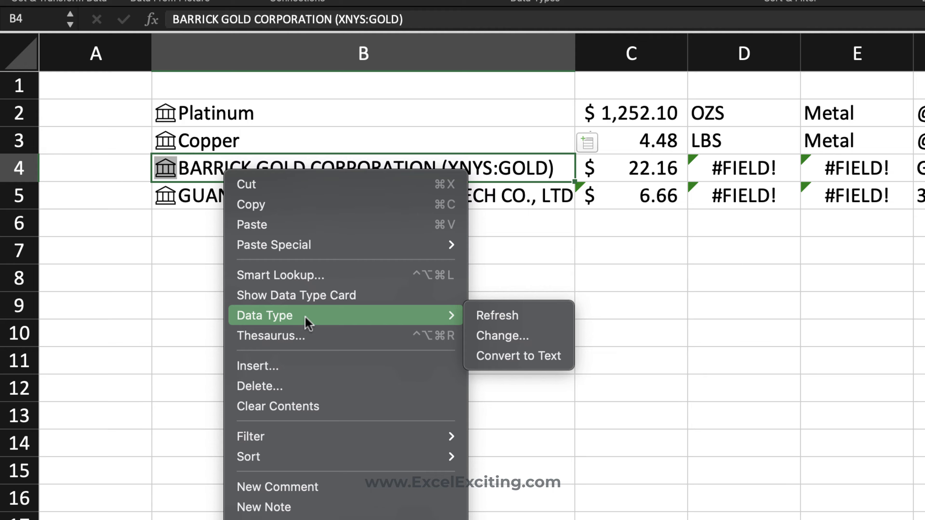
{"action": "left_click", "coordinate": [504, 335]}
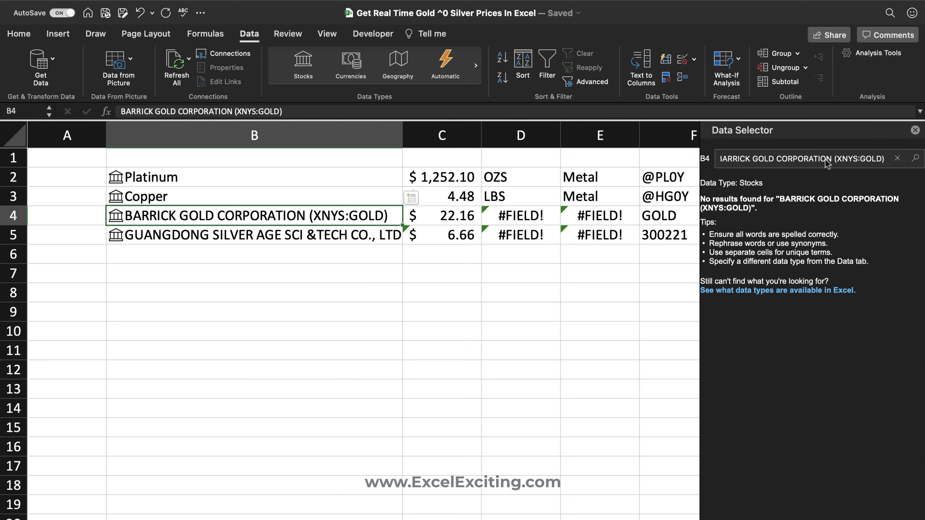
{"action": "triple_click", "coordinate": [826, 163]}
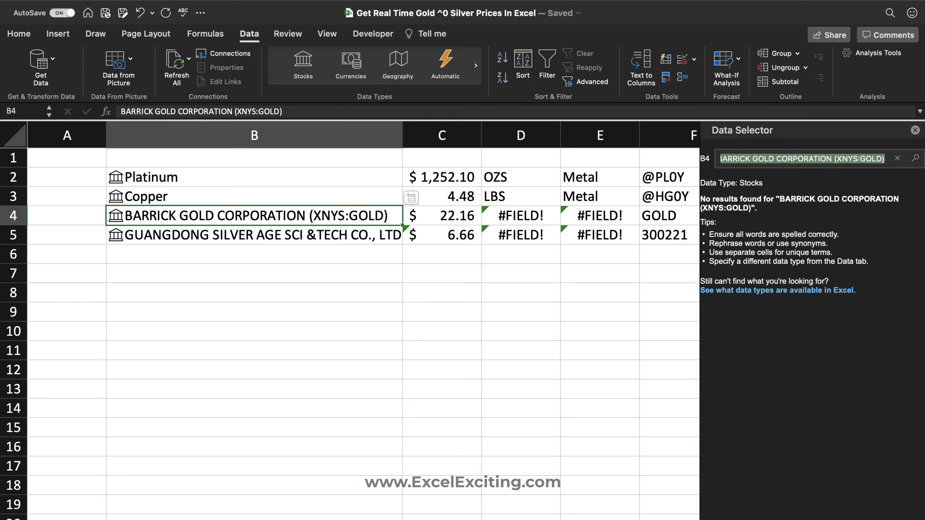
{"action": "type", "text": "gold"}
{"action": "key", "text": "Return"}
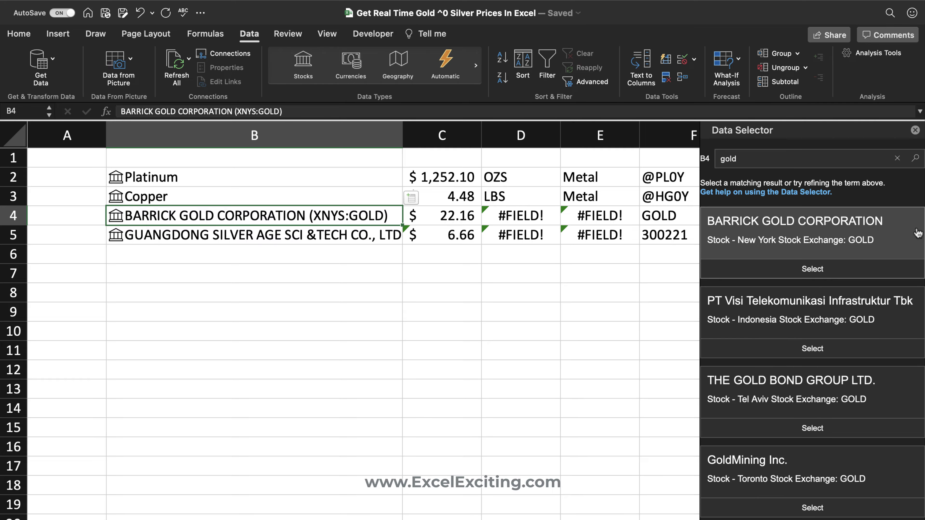
{"action": "scroll", "coordinate": [892, 277], "scroll_direction": "down", "scroll_amount": 3}
{"action": "scroll", "coordinate": [892, 278], "scroll_direction": "down", "scroll_amount": 3}
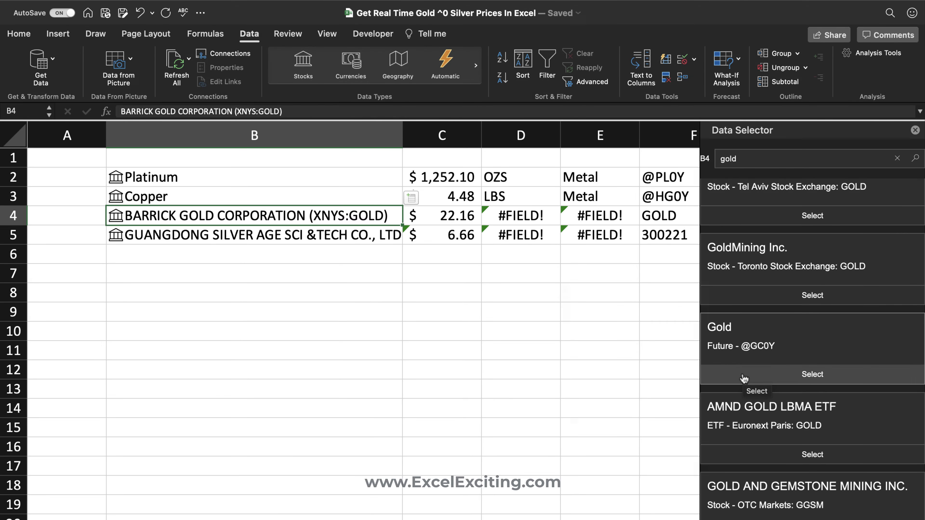
{"action": "left_click", "coordinate": [742, 378]}
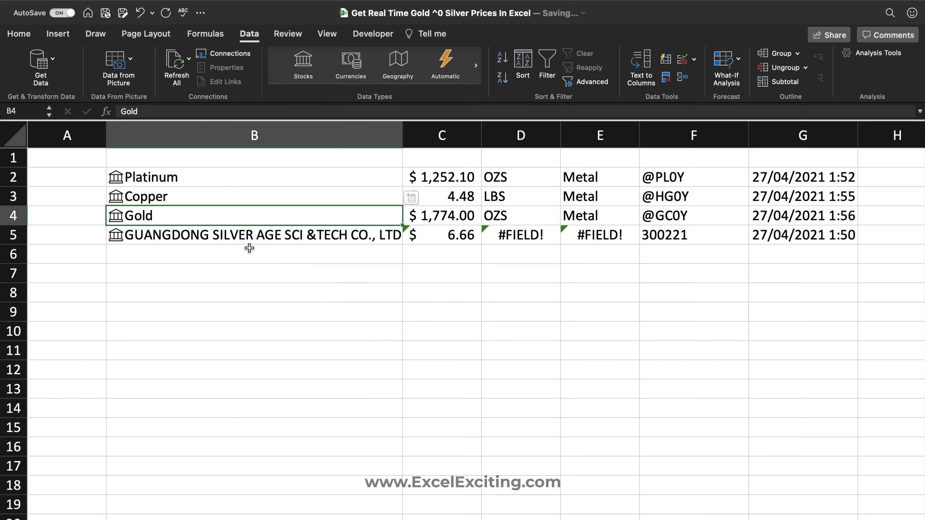
{"action": "left_click", "coordinate": [231, 241]}
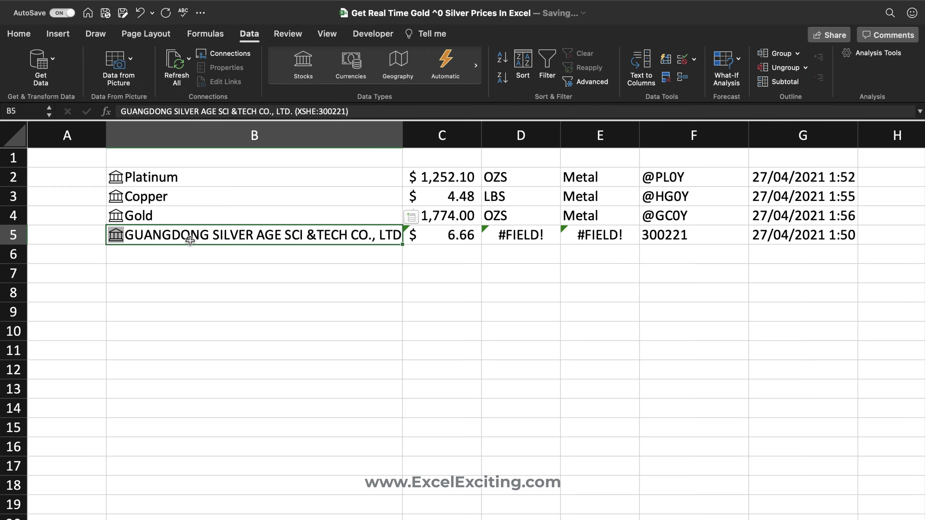
{"action": "right_click", "coordinate": [189, 240]}
{"action": "mouse_move", "coordinate": [230, 340]}
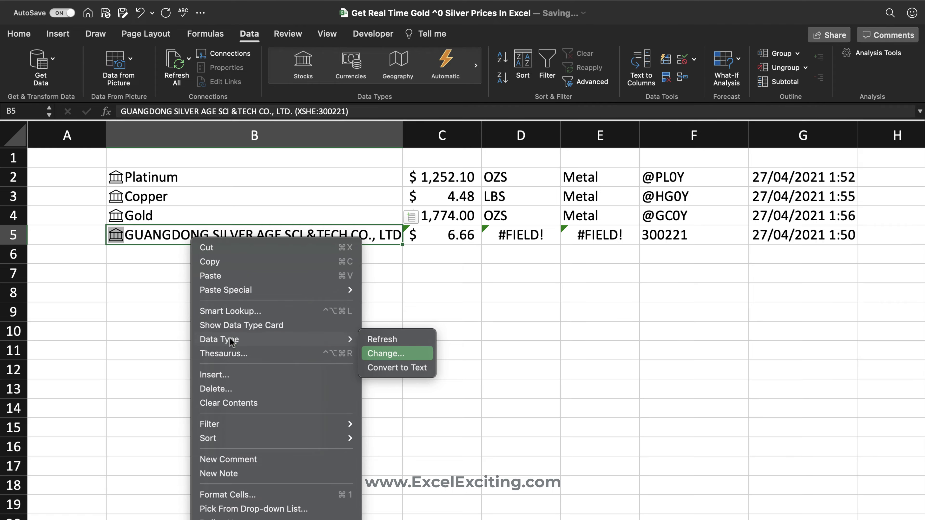
{"action": "left_click", "coordinate": [384, 352]}
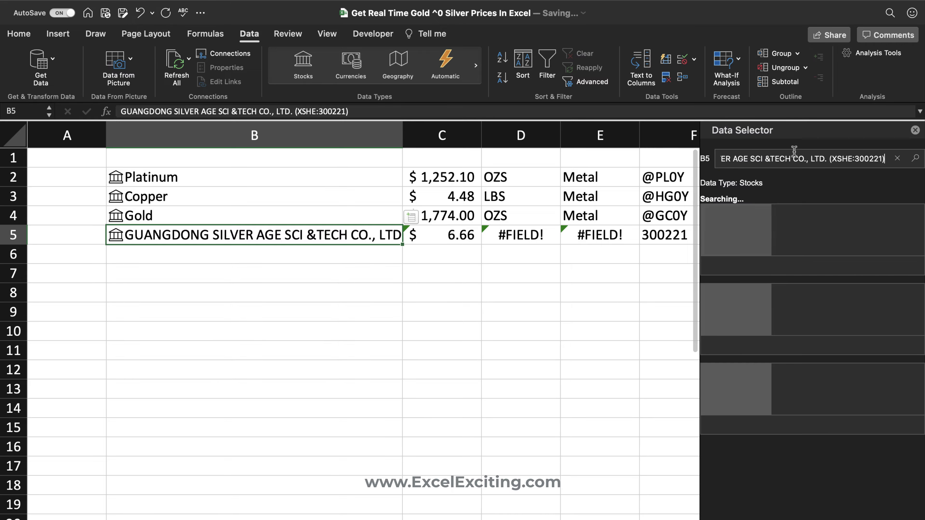
{"action": "triple_click", "coordinate": [794, 151]}
{"action": "type", "text": "si"}
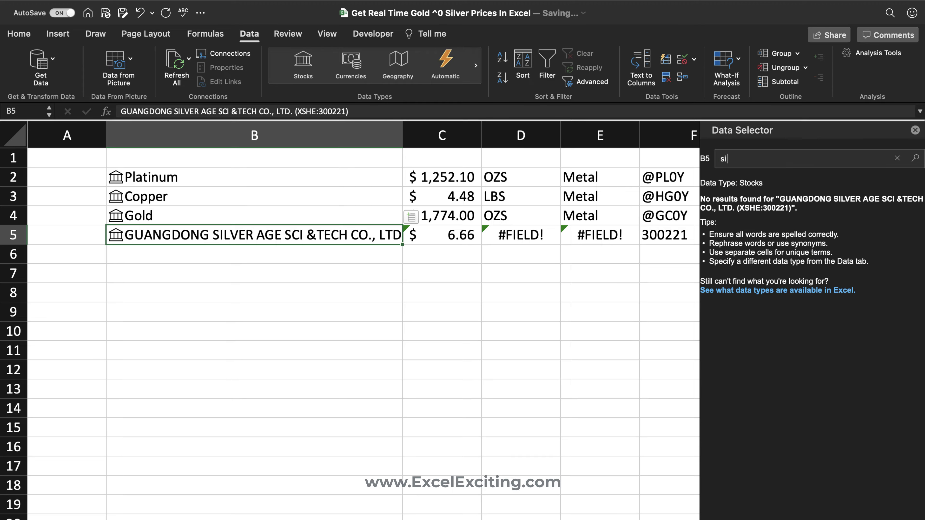
{"action": "type", "text": "lver"}
{"action": "key", "text": "Return"}
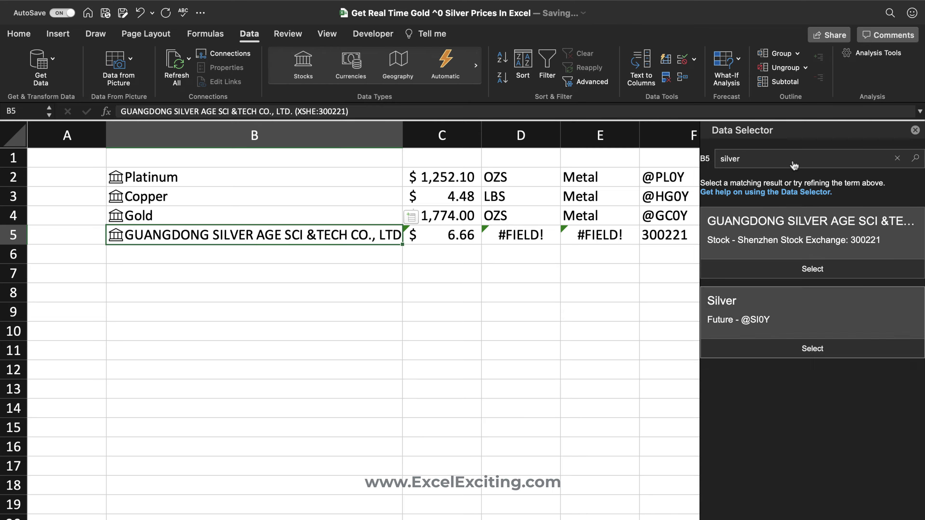
{"action": "left_click", "coordinate": [813, 348]}
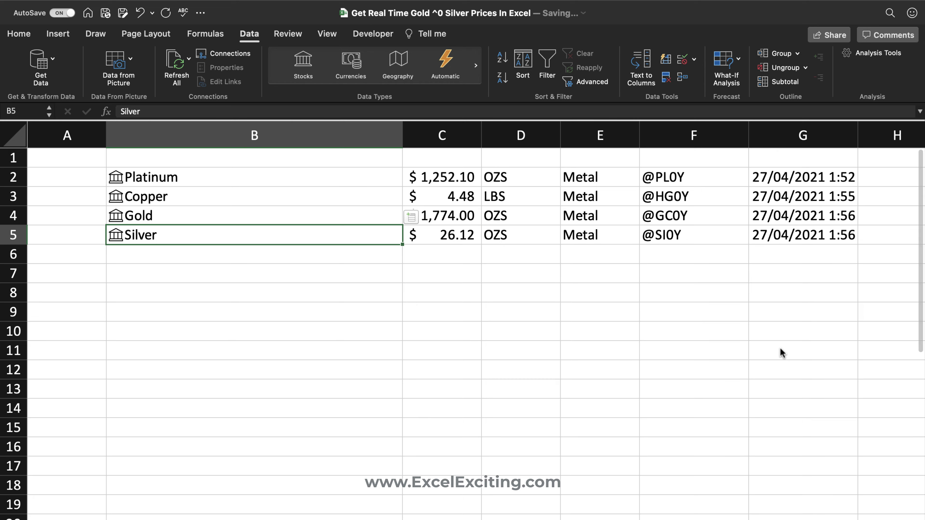
{"action": "double_click", "coordinate": [399, 141]}
{"action": "left_click", "coordinate": [160, 267]}
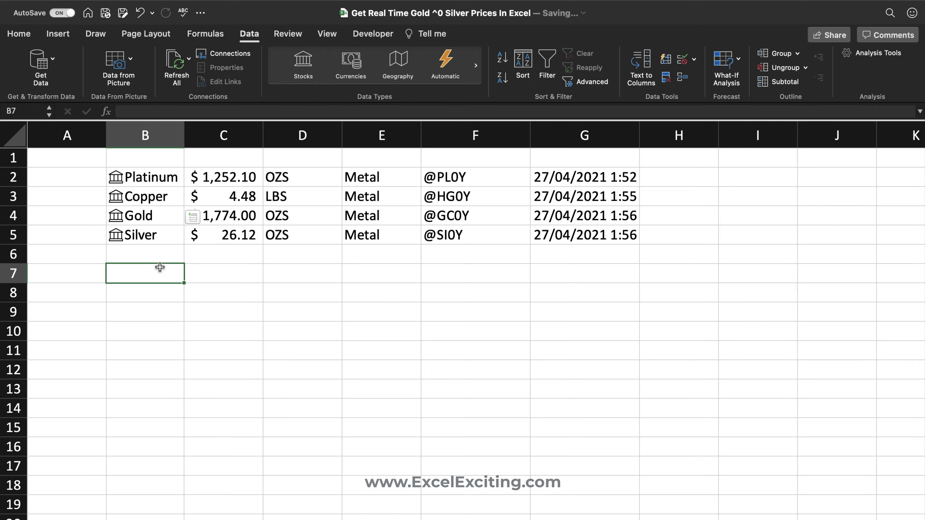
Refresh the metal price data and check the trade unit formula for Gold in D4.
{"action": "left_click", "coordinate": [224, 179]}
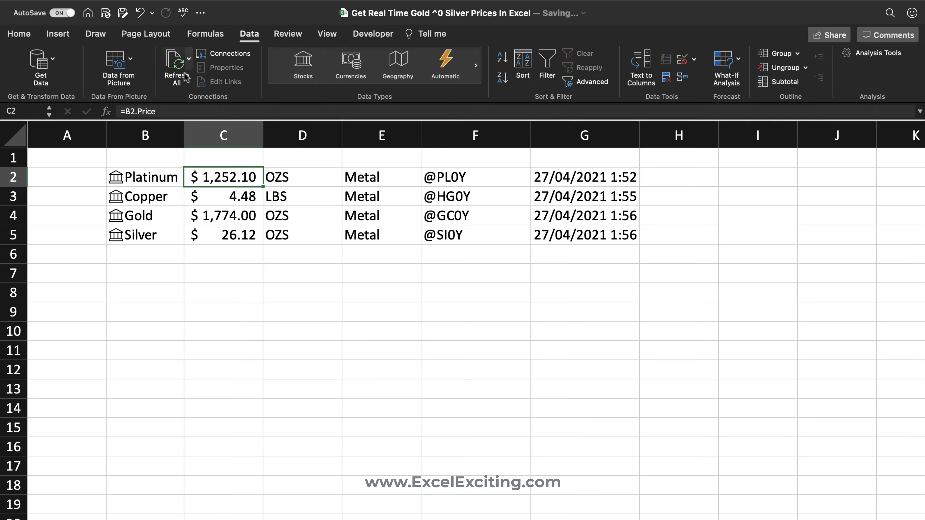
{"action": "left_click", "coordinate": [189, 59]}
{"action": "left_click", "coordinate": [205, 77]}
{"action": "left_click", "coordinate": [221, 273]}
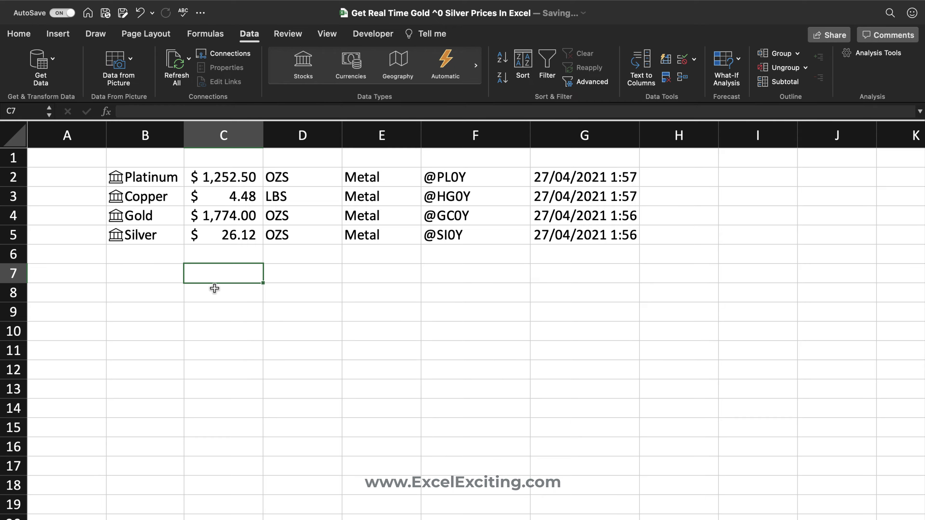
{"action": "left_click", "coordinate": [290, 215]}
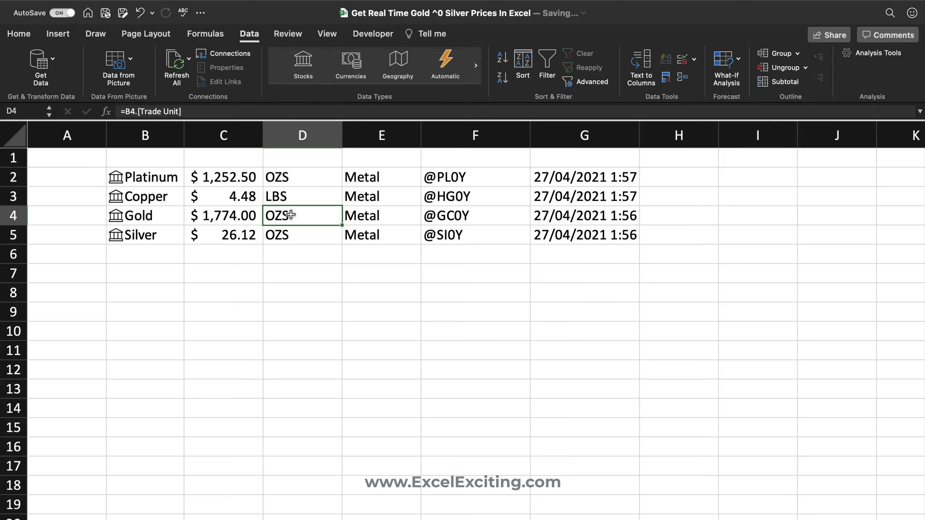
Enter =CONVERT(1,"ozm","g") in C7 to convert one ounce to grams, and review the formula.
{"action": "left_click", "coordinate": [215, 276]}
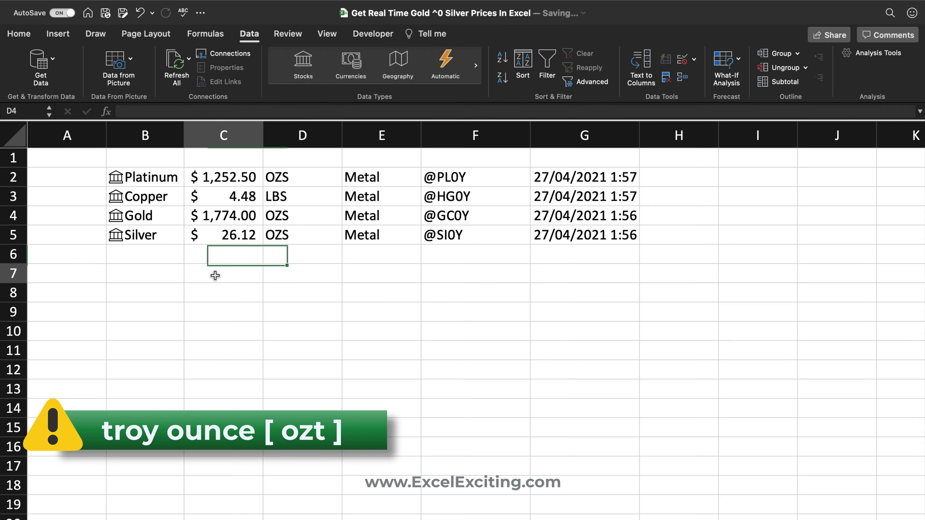
{"action": "type", "text": "=cob"}
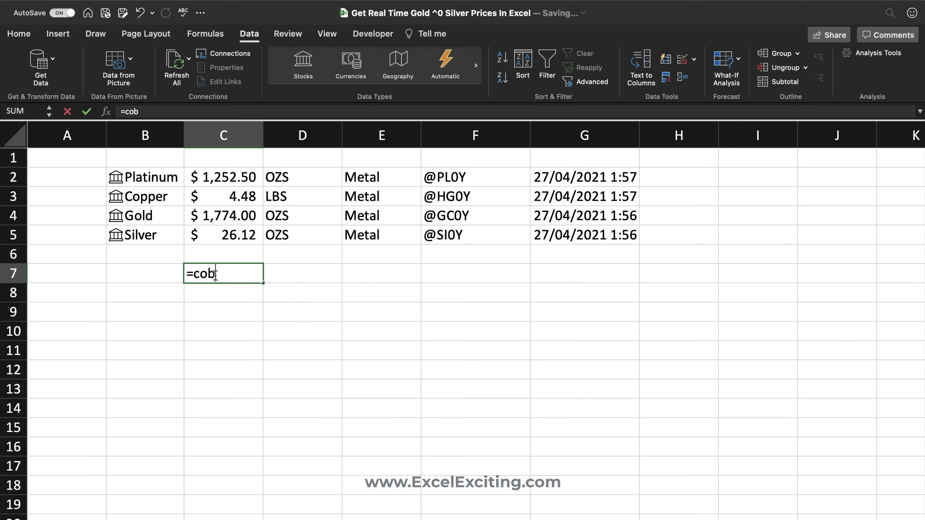
{"action": "key", "text": "BackSpace"}
{"action": "type", "text": "nve"}
{"action": "key", "text": "Tab"}
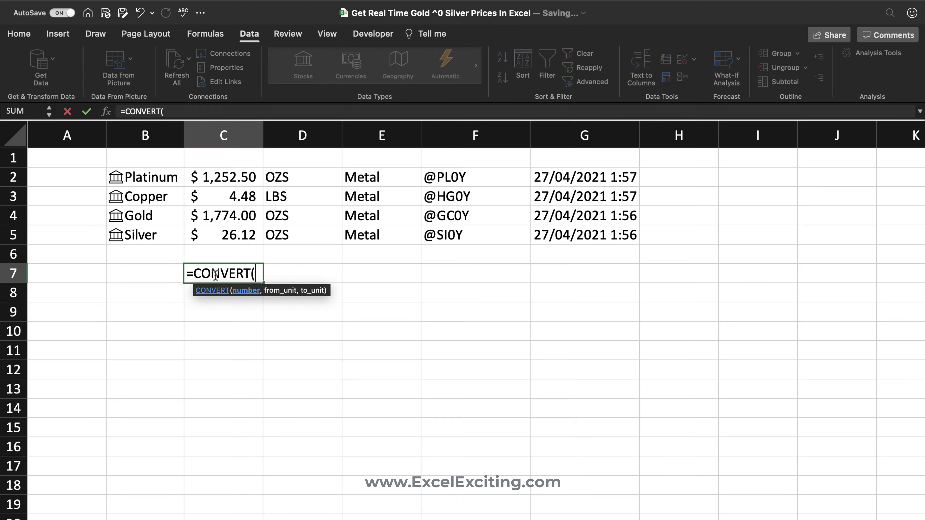
{"action": "type", "text": "1,"}
{"action": "key", "text": "Down"}
{"action": "key", "text": "Down"}
{"action": "key", "text": "Down"}
{"action": "key", "text": "Down"}
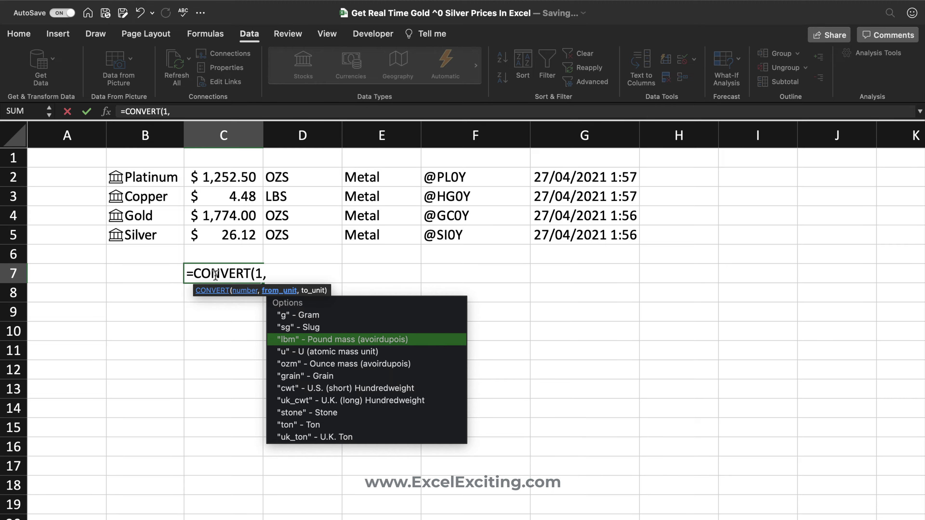
{"action": "key", "text": "Tab"}
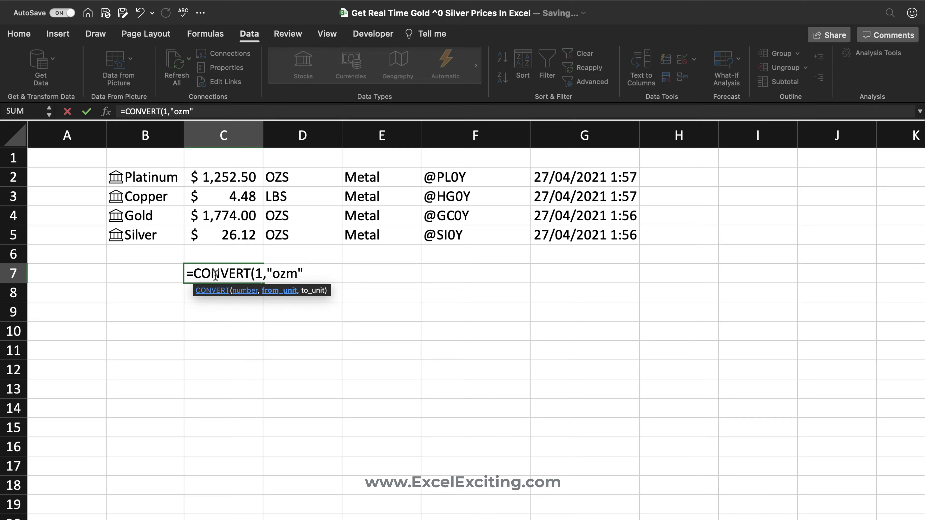
{"action": "type", "text": ","}
{"action": "key", "text": "Tab"}
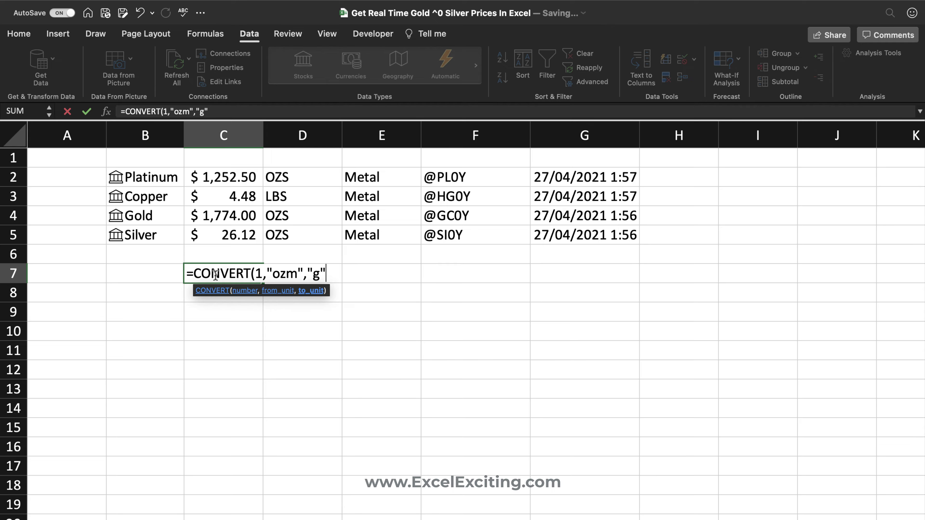
{"action": "type", "text": ")"}
{"action": "key", "text": "Return"}
{"action": "left_click", "coordinate": [225, 275]}
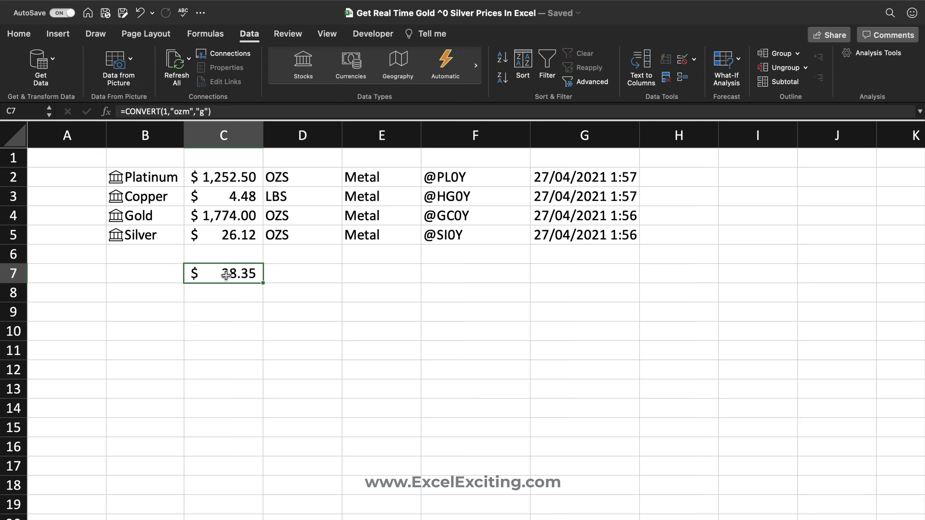
{"action": "double_click", "coordinate": [221, 272]}
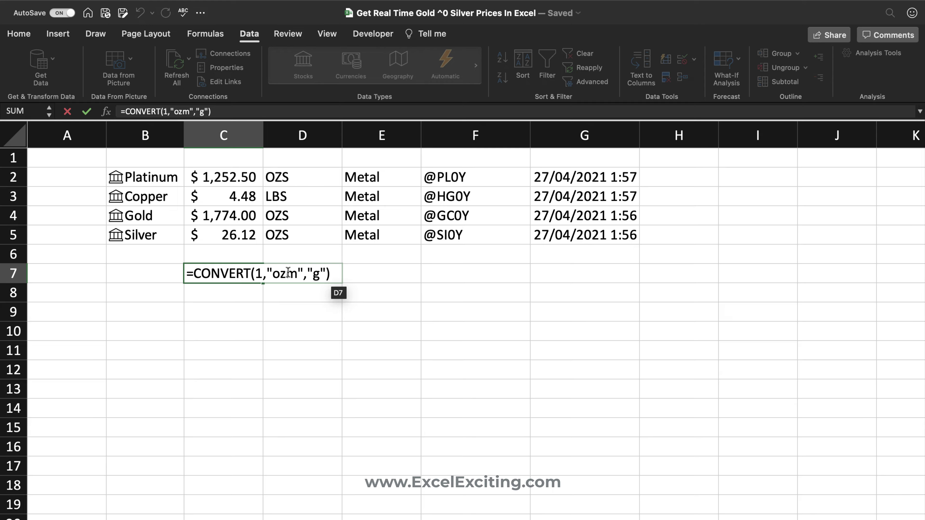
{"action": "key", "text": "Escape"}
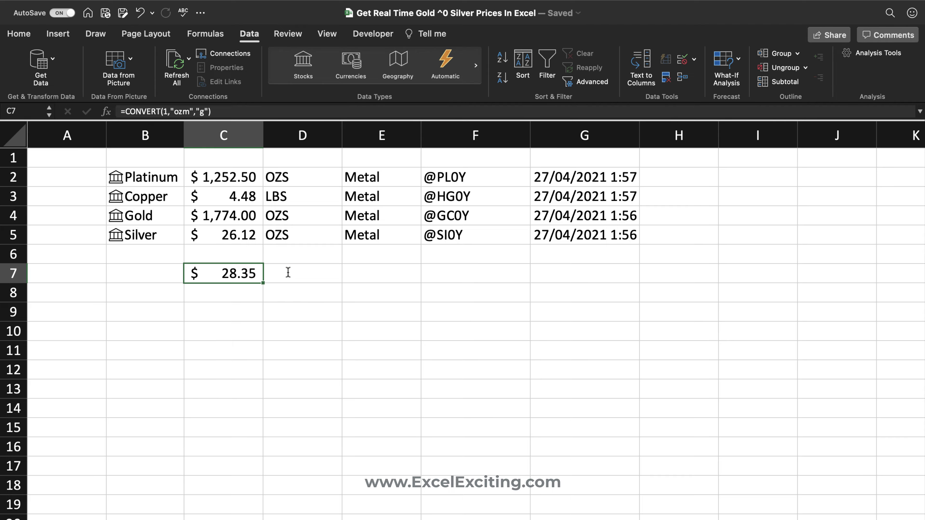
Enter 31.10 in D7 as the grams per troy ounce and apply the comma number style.
{"action": "left_click", "coordinate": [288, 272]}
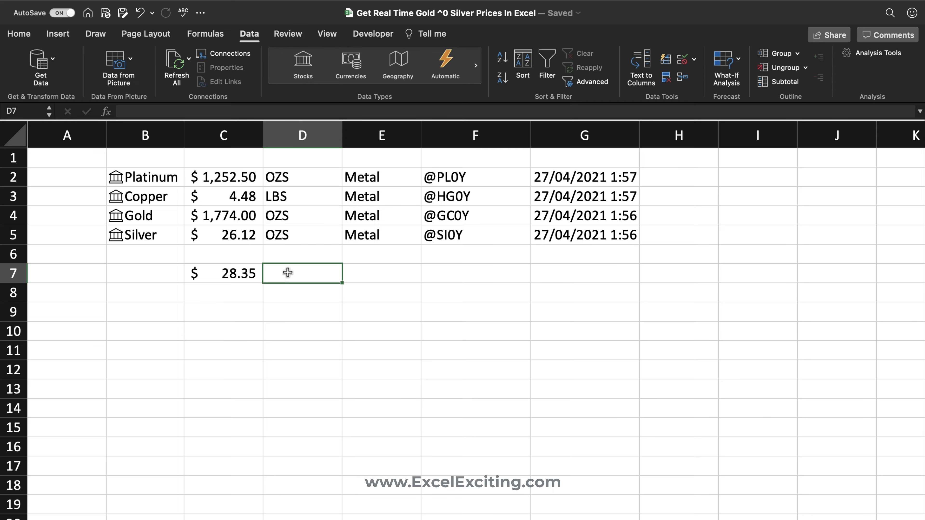
{"action": "type", "text": "31.10"}
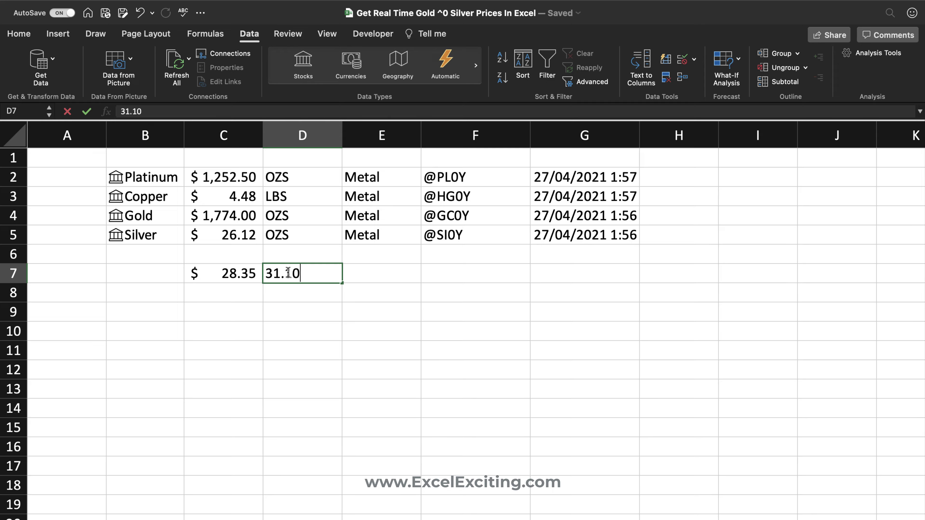
{"action": "key", "text": "Return"}
{"action": "left_click", "coordinate": [313, 272]}
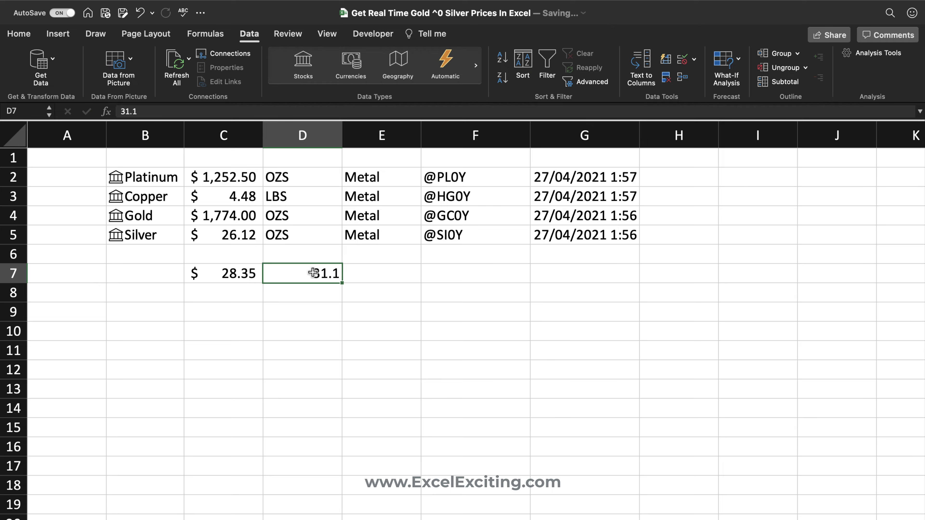
{"action": "left_click", "coordinate": [27, 35]}
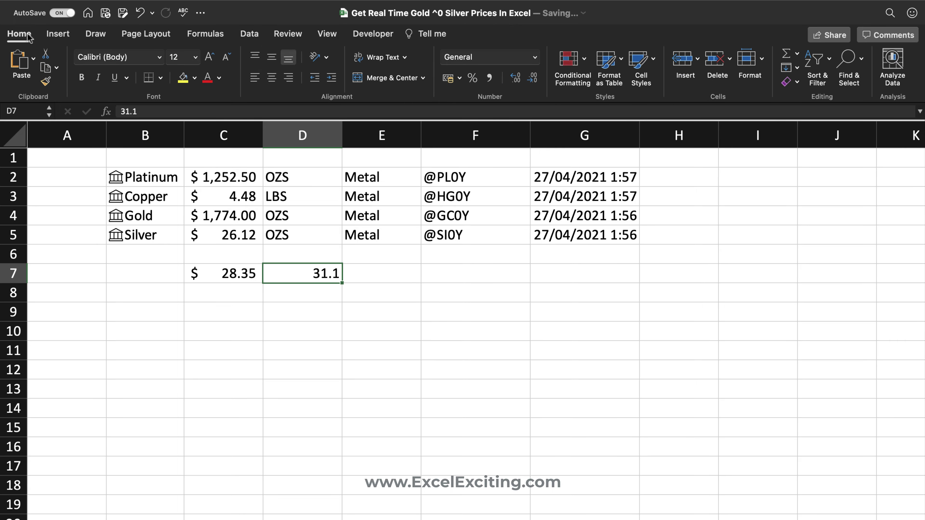
{"action": "left_click", "coordinate": [489, 77]}
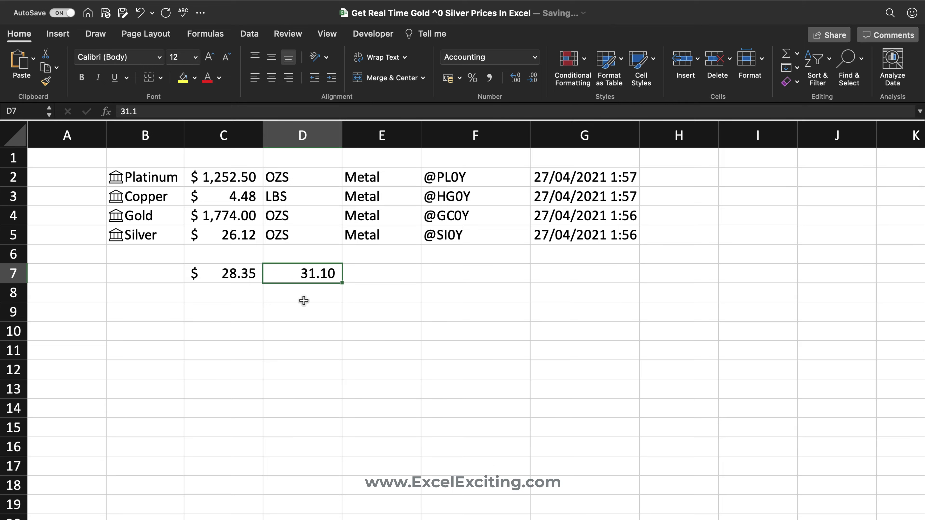
Calculate the gold price per gram in D8 by dividing the price by the troy-ounce grams with =C4/D7.
{"action": "left_click", "coordinate": [324, 296]}
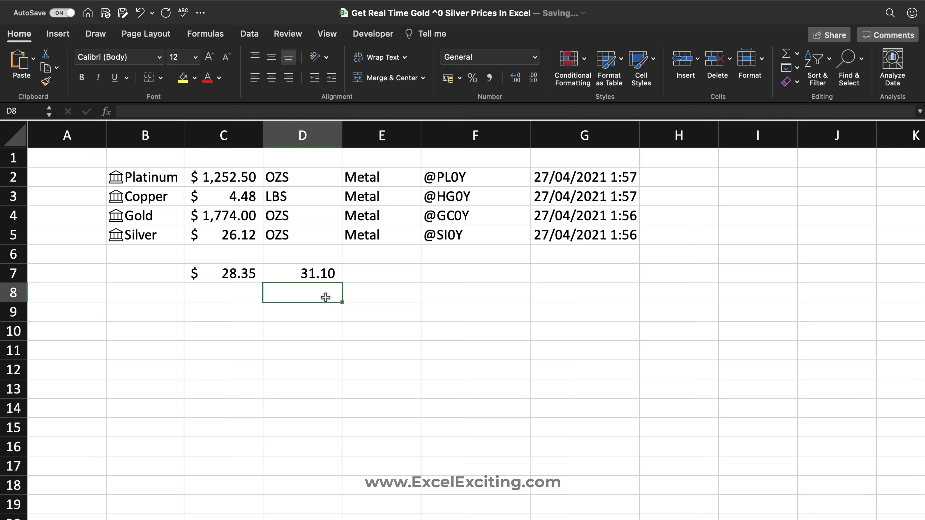
{"action": "type", "text": "="}
{"action": "key", "text": "Up"}
{"action": "key", "text": "Up"}
{"action": "key", "text": "Left"}
{"action": "key", "text": "Left"}
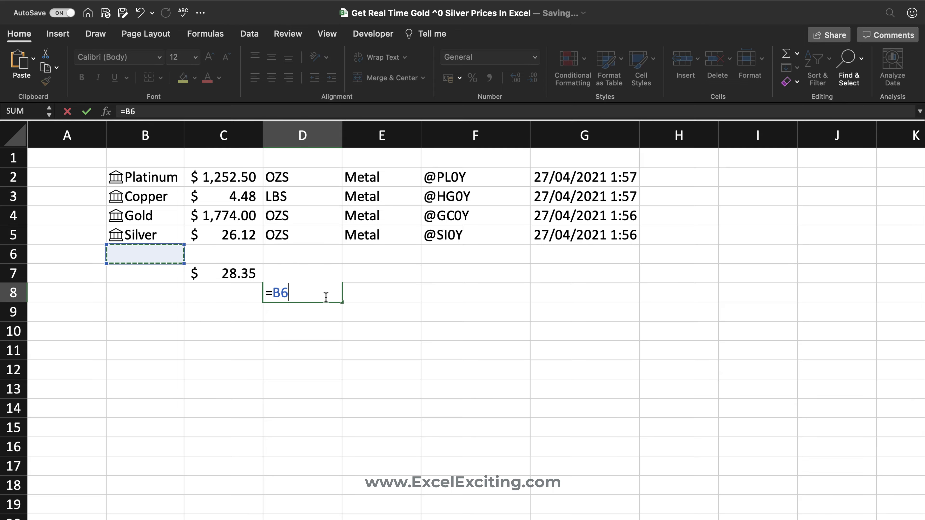
{"action": "key", "text": "Up"}
{"action": "key", "text": "Up"}
{"action": "key", "text": "Right"}
{"action": "type", "text": "/"}
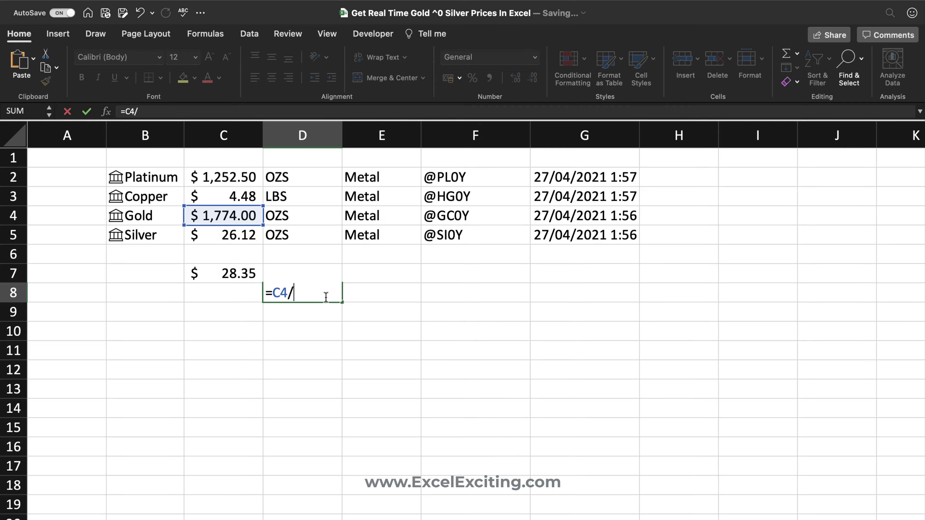
{"action": "key", "text": "Up"}
{"action": "key", "text": "Return"}
{"action": "left_click", "coordinate": [309, 293]}
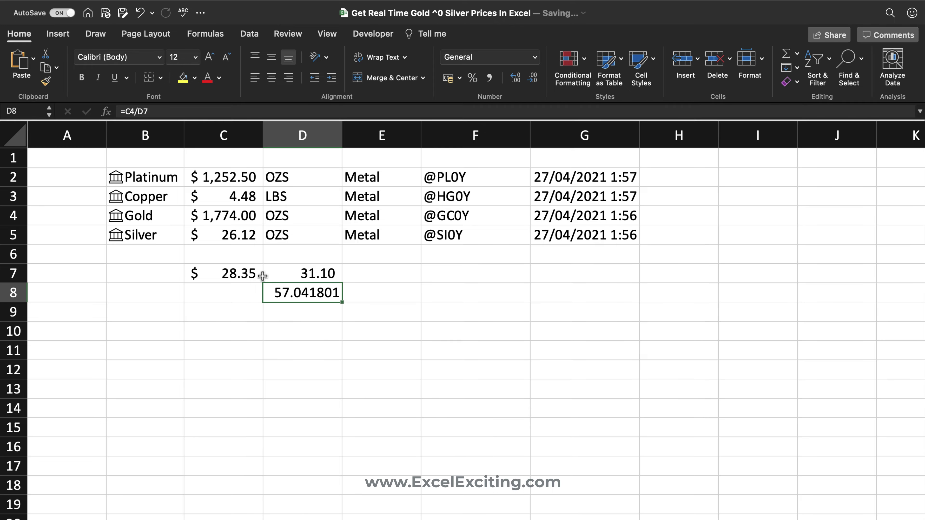
Clear the ounce-to-gram conversion cells in C6:D9.
{"action": "left_click_drag", "start_coordinate": [190, 254], "coordinate": [327, 306]}
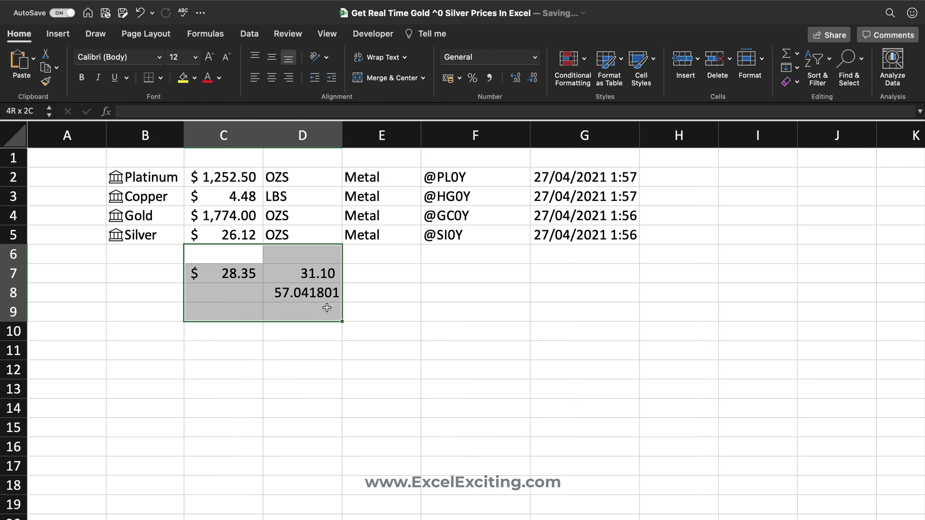
{"action": "key", "text": "Delete"}
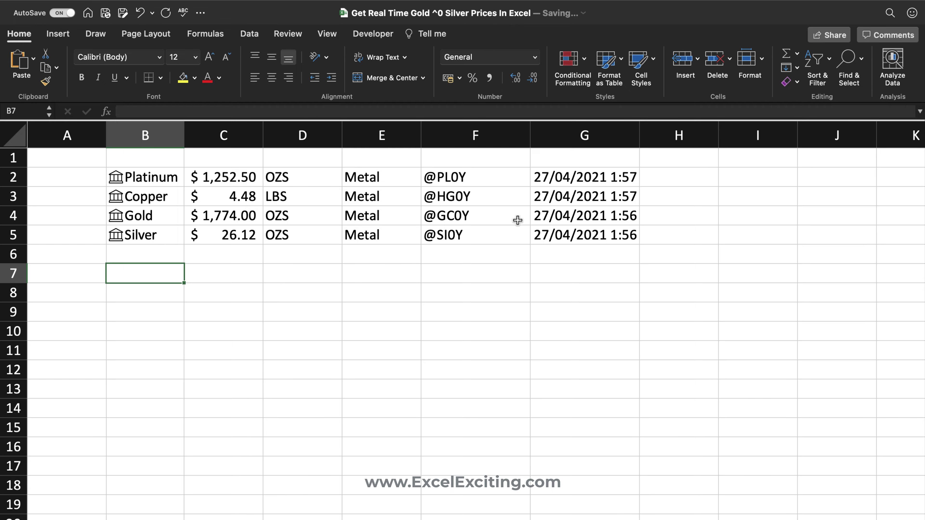
{"action": "type", "text": "="}
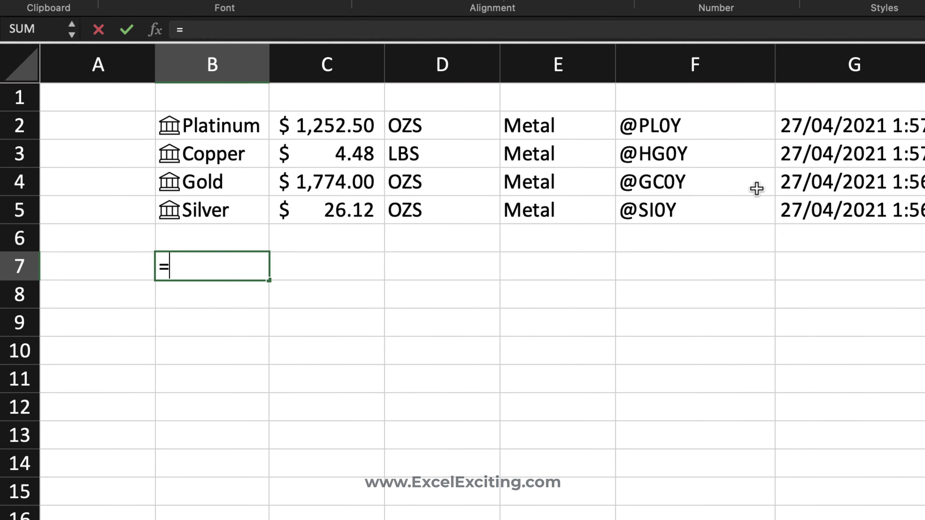
{"action": "type", "text": "sto"}
{"action": "key", "text": "Tab"}
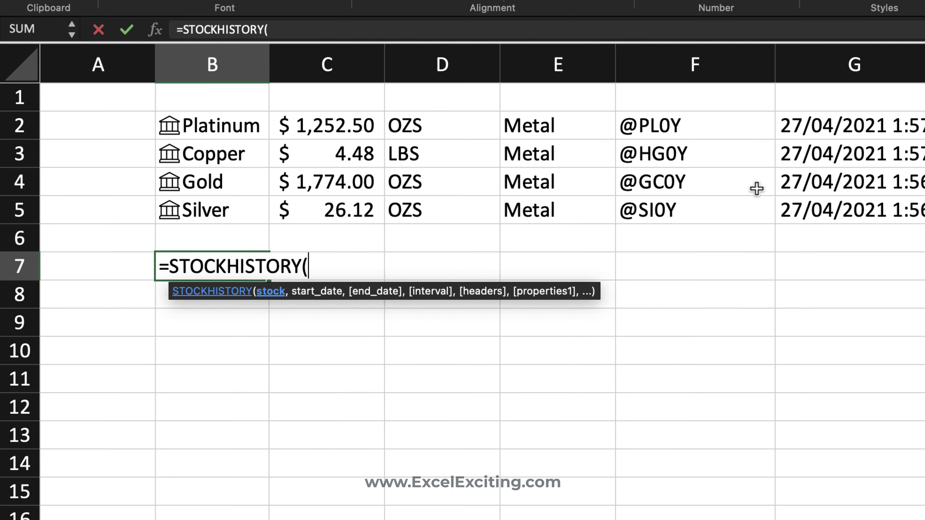
{"action": "type", "text": "\"@gc"}
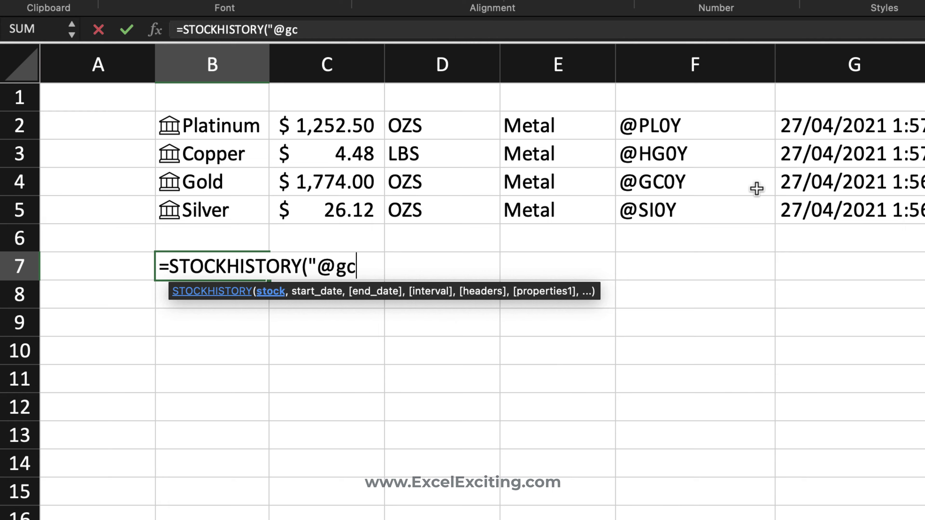
{"action": "type", "text": "0y\","}
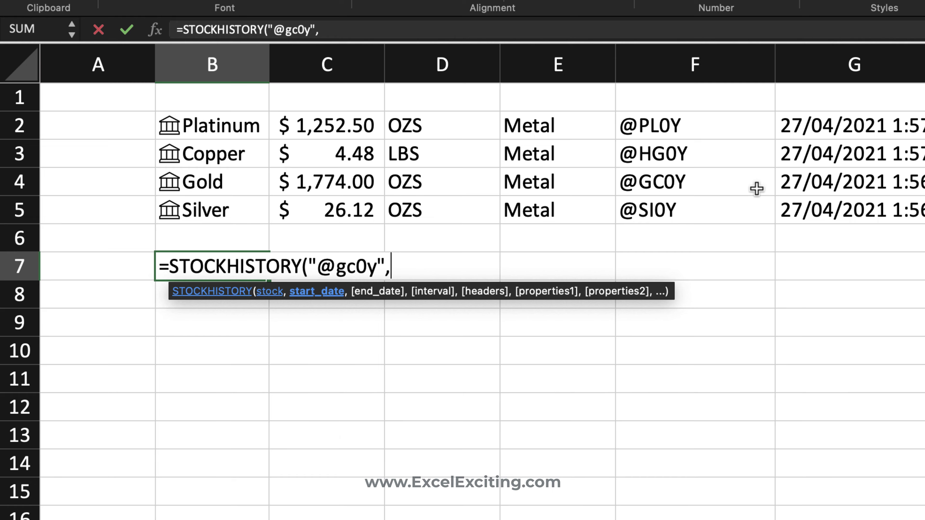
{"action": "type", "text": "to"}
{"action": "key", "text": "Tab"}
{"action": "type", "text": ")-"}
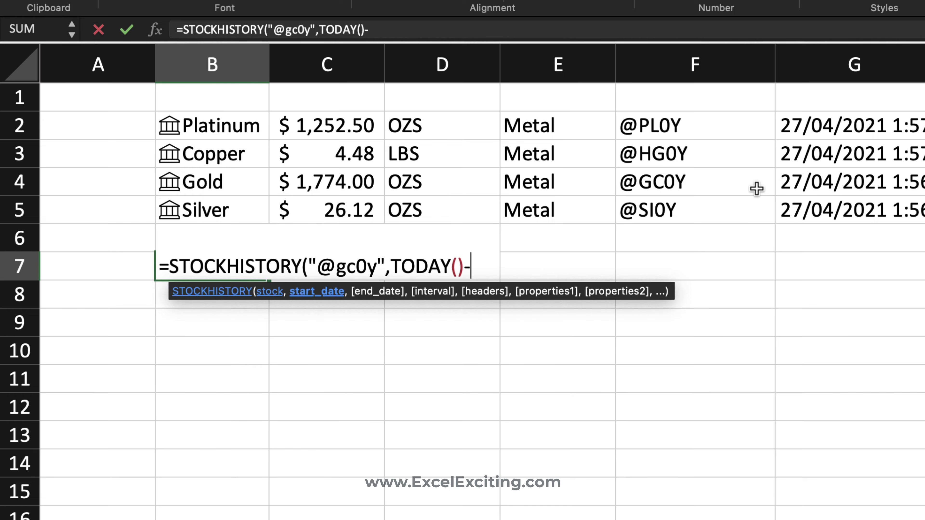
{"action": "type", "text": "10,"}
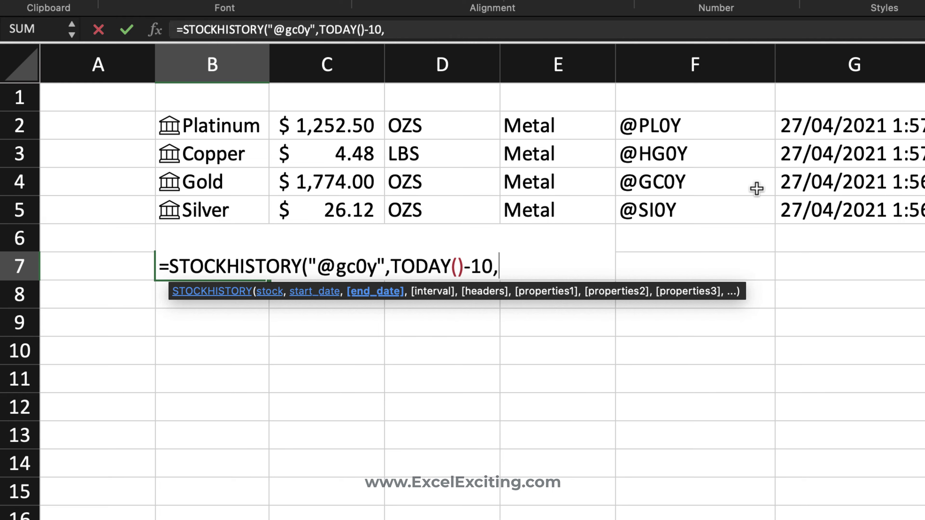
{"action": "type", "text": "t"}
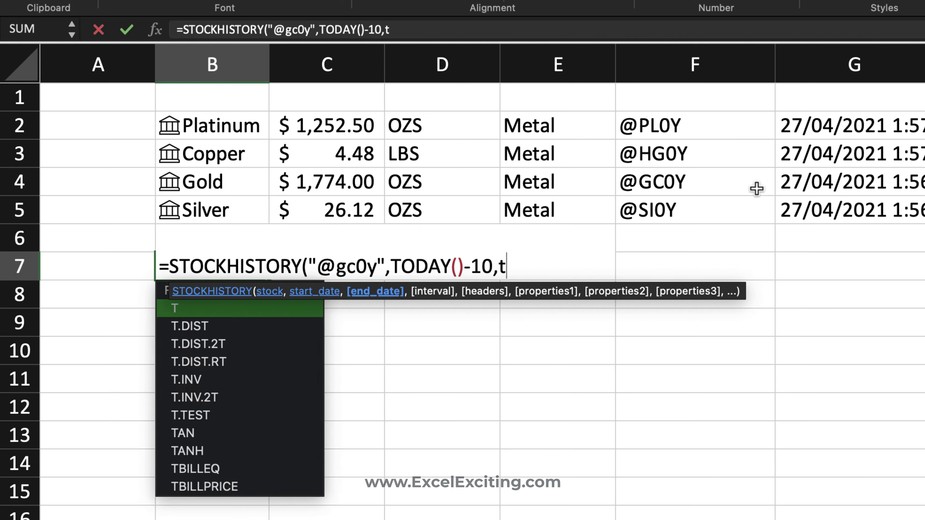
{"action": "type", "text": "oday"}
{"action": "key", "text": "Tab"}
{"action": "type", "text": ")"}
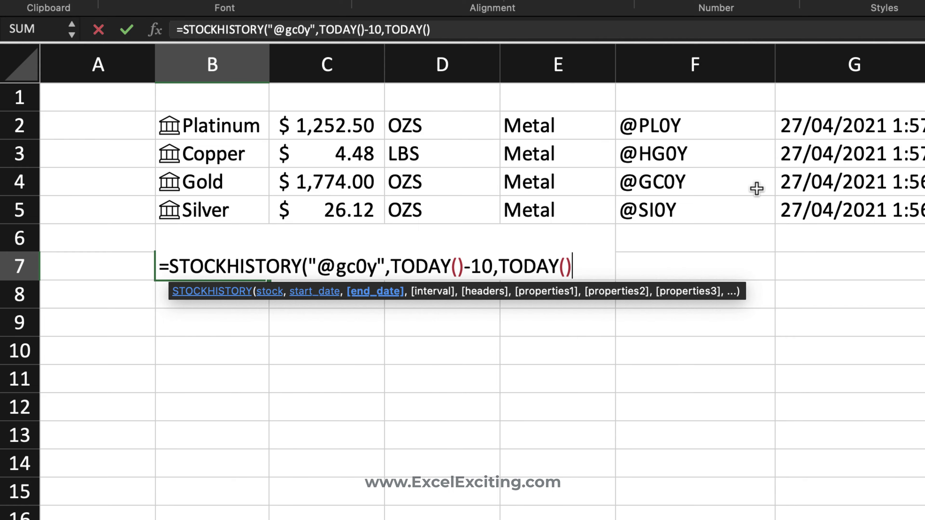
{"action": "type", "text": "-1"}
{"action": "key", "text": "Return"}
{"action": "key", "text": "Return"}
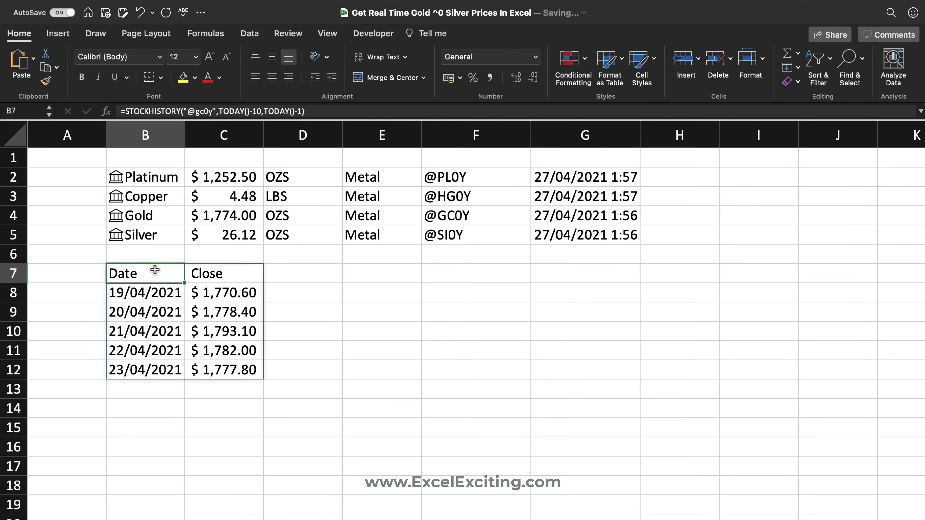
{"action": "left_click", "coordinate": [226, 261]}
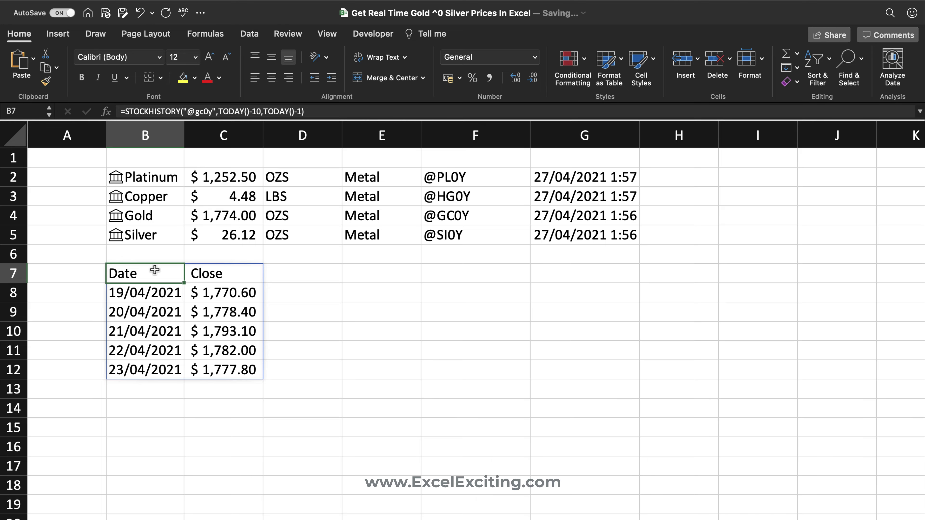
{"action": "left_click", "coordinate": [368, 276]}
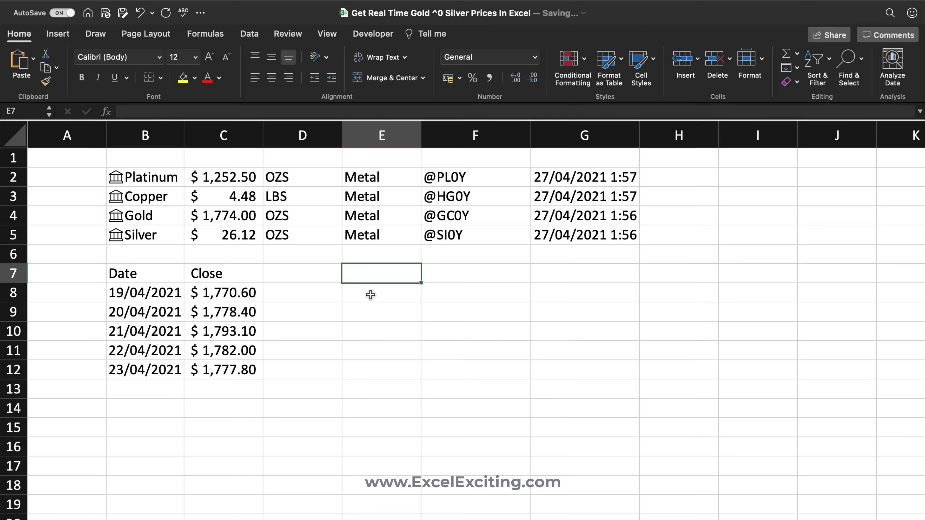
{"action": "type", "text": "@"}
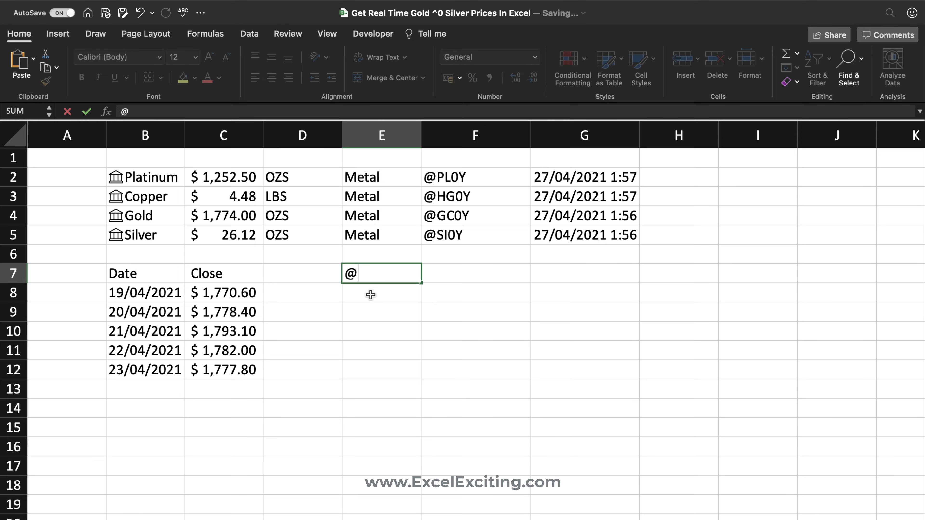
{"action": "type", "text": "SI"}
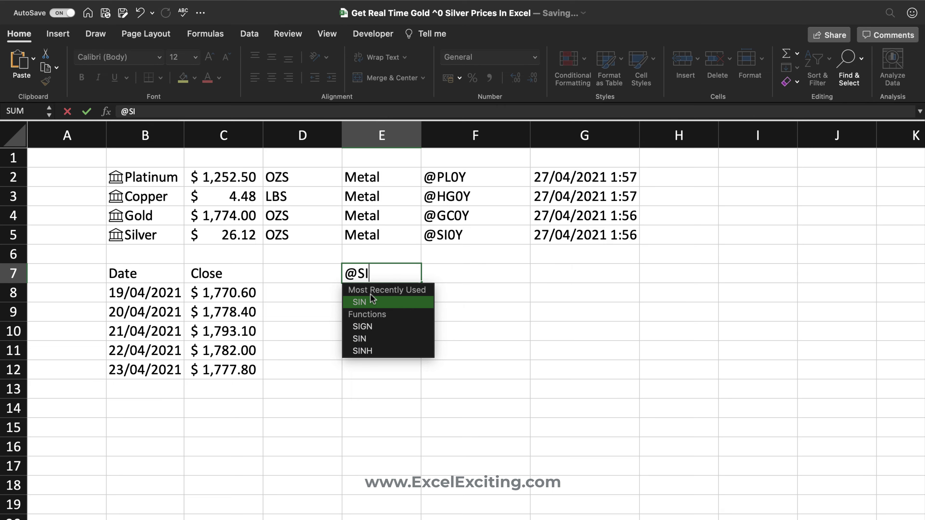
{"action": "type", "text": "0y"}
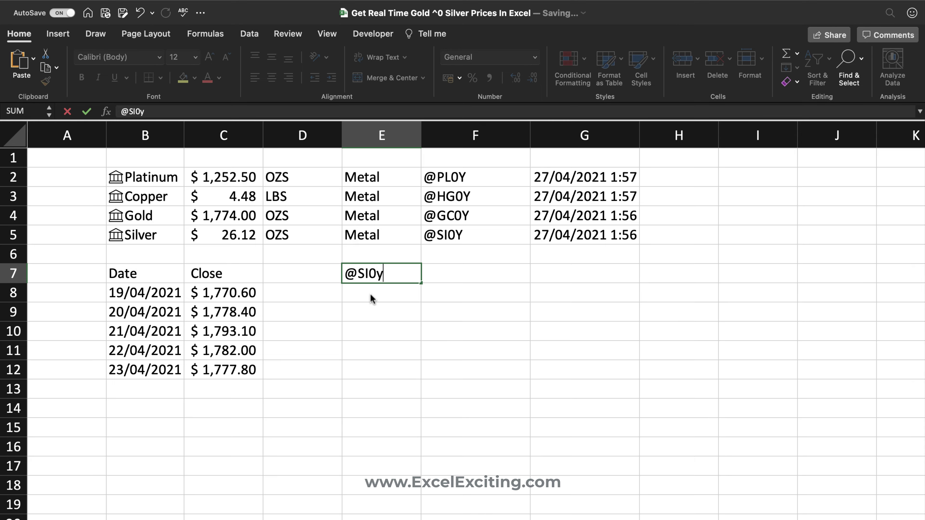
{"action": "key", "text": "Return"}
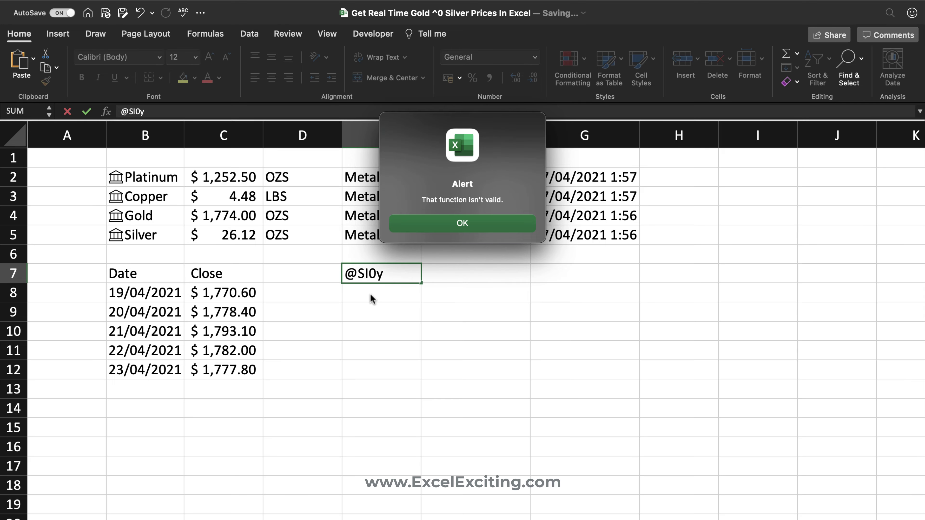
{"action": "left_click", "coordinate": [450, 223]}
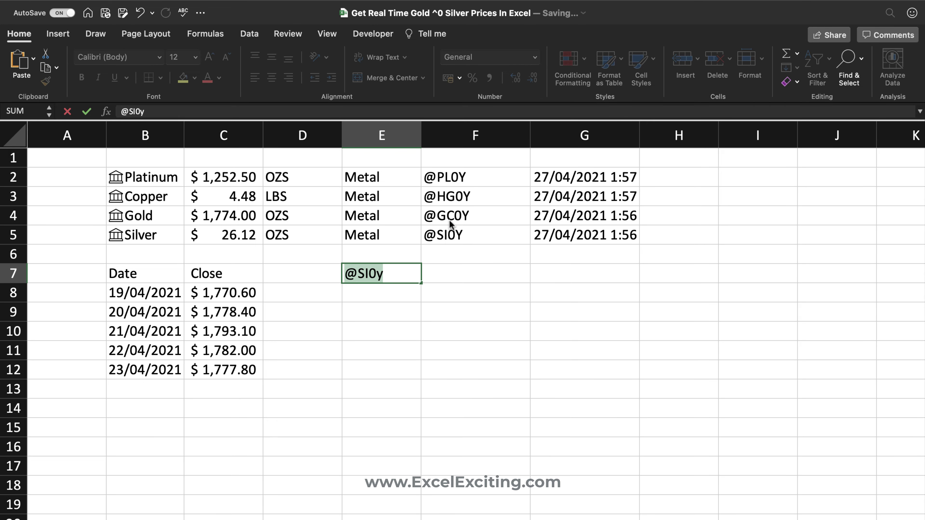
{"action": "key", "text": "Right"}
{"action": "key", "text": "BackSpace"}
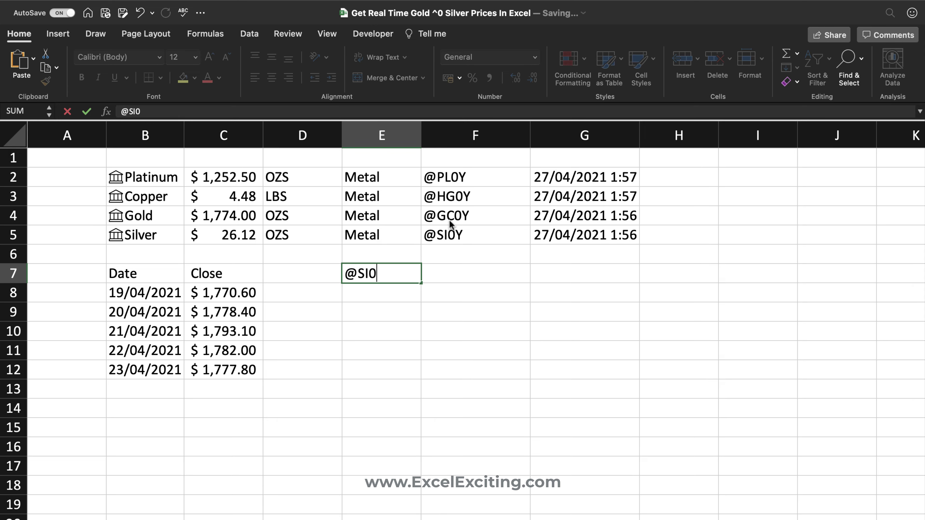
{"action": "type", "text": "Y"}
{"action": "key", "text": "Return"}
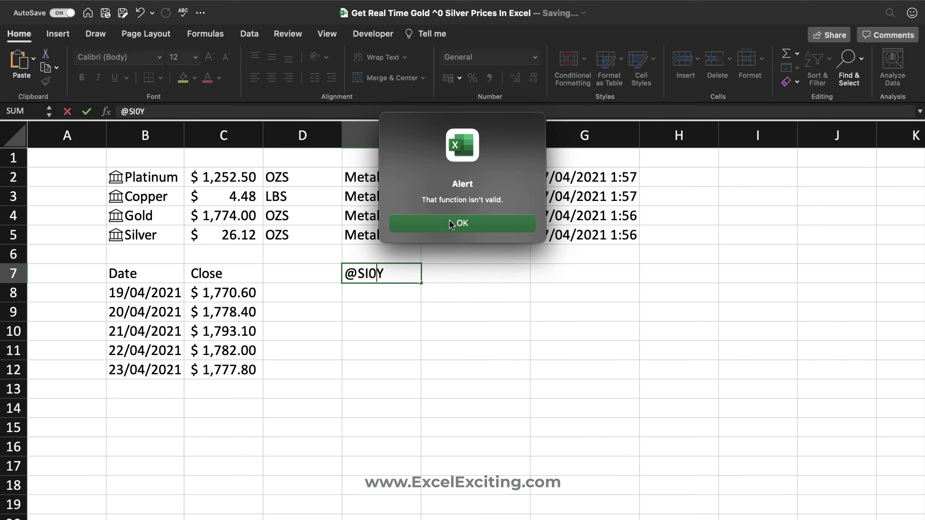
{"action": "left_click", "coordinate": [452, 223]}
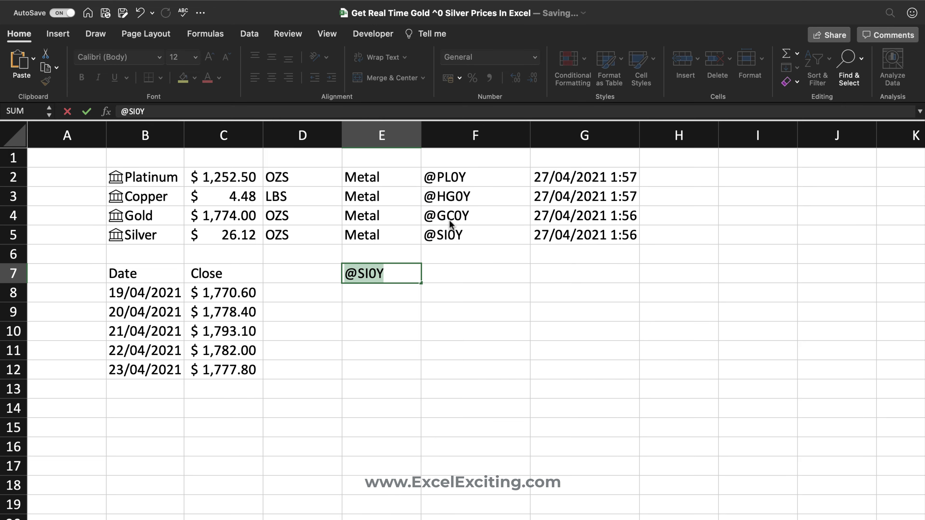
{"action": "key", "text": "Left"}
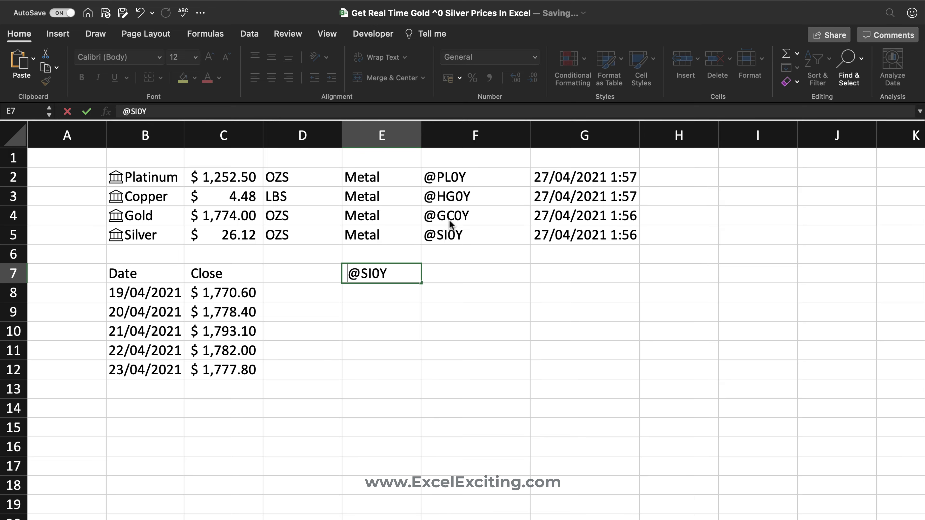
{"action": "key", "text": "Return"}
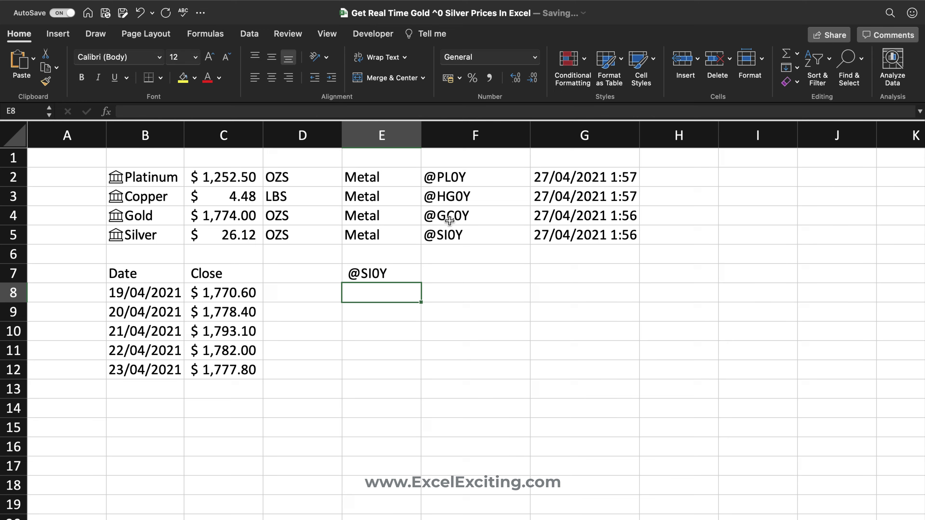
{"action": "left_click", "coordinate": [398, 277]}
{"action": "left_click", "coordinate": [249, 35]}
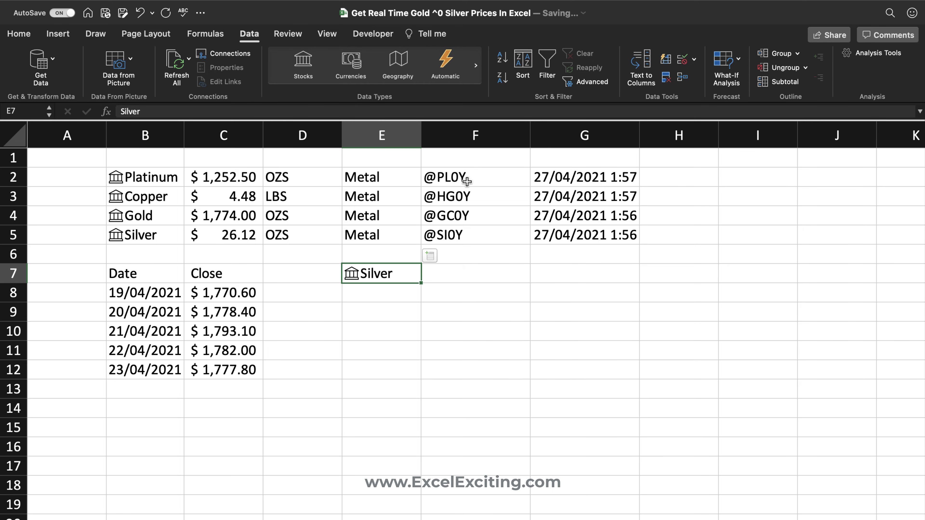
Review the ticker symbols in F2:F5 and the Gold price formula in C4.
{"action": "left_click_drag", "start_coordinate": [466, 182], "coordinate": [464, 237]}
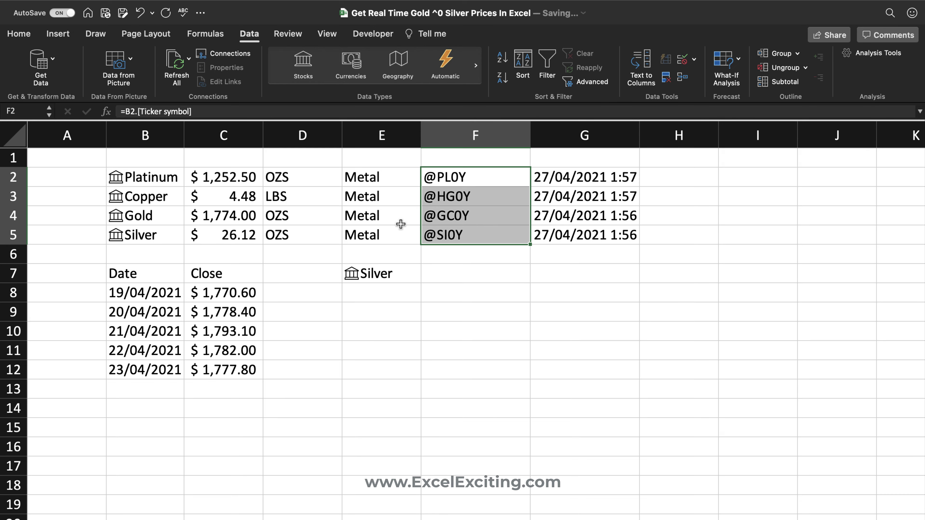
{"action": "left_click", "coordinate": [417, 221]}
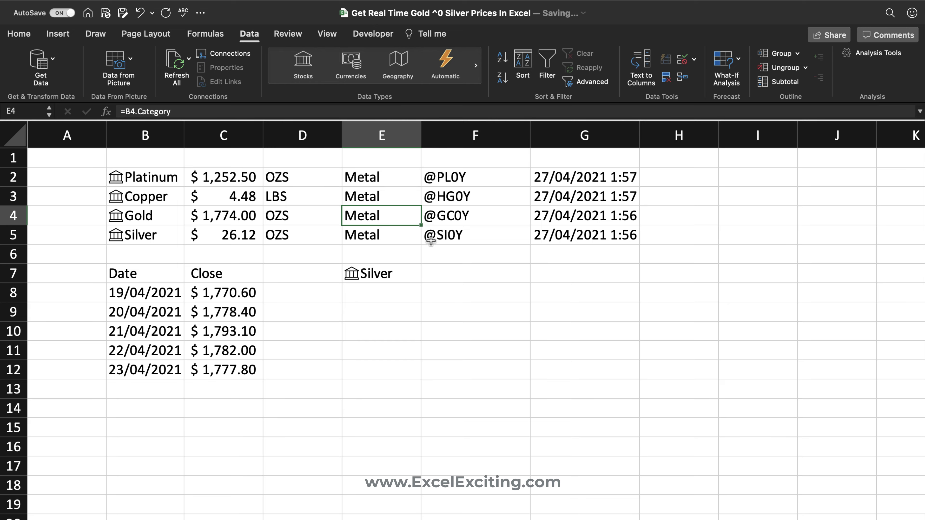
{"action": "key", "text": "Left"}
{"action": "key", "text": "Left"}
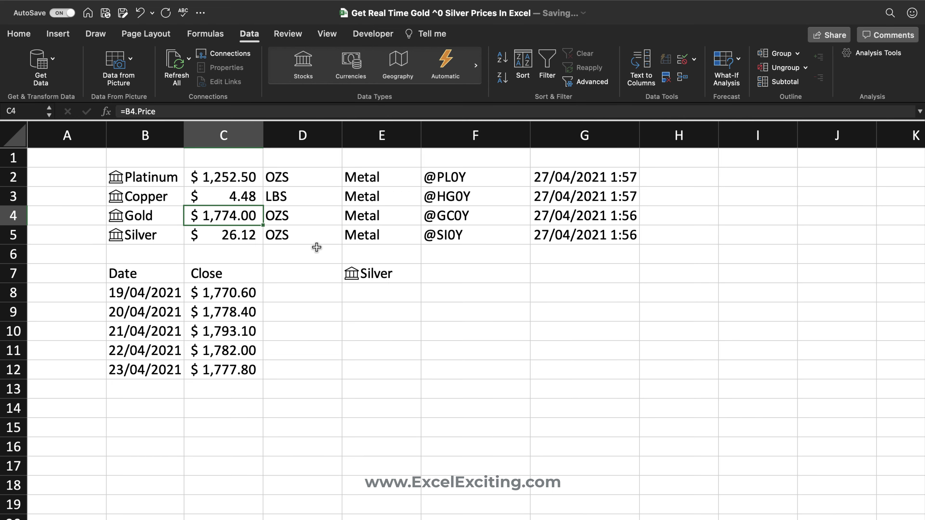
Switch to the web browser, search Bing for "gold price" and check the current gold quote.
{"action": "key", "text": "ctrl+Right"}
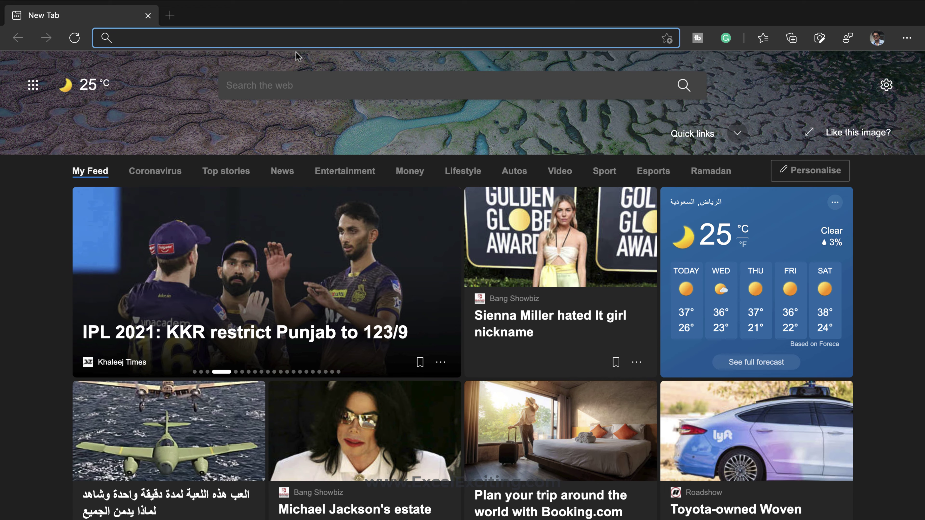
{"action": "type", "text": "gold price"}
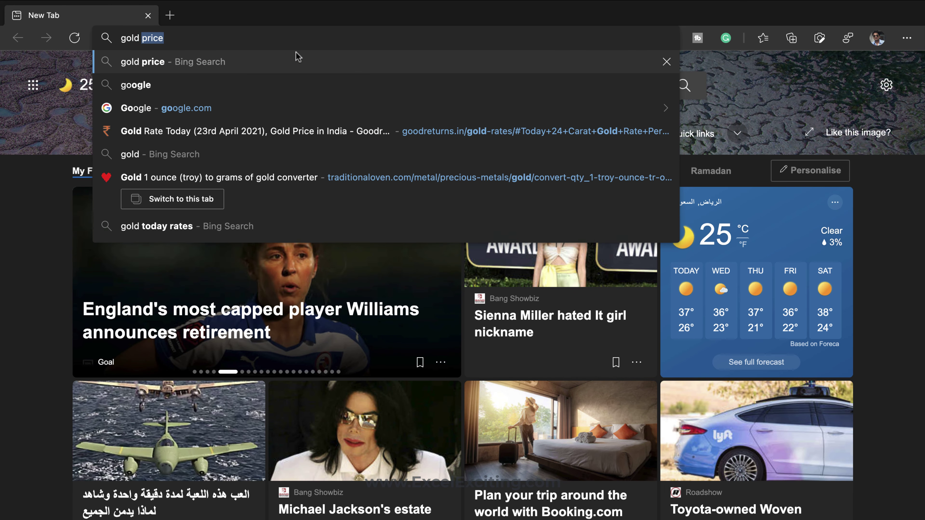
{"action": "key", "text": "Return"}
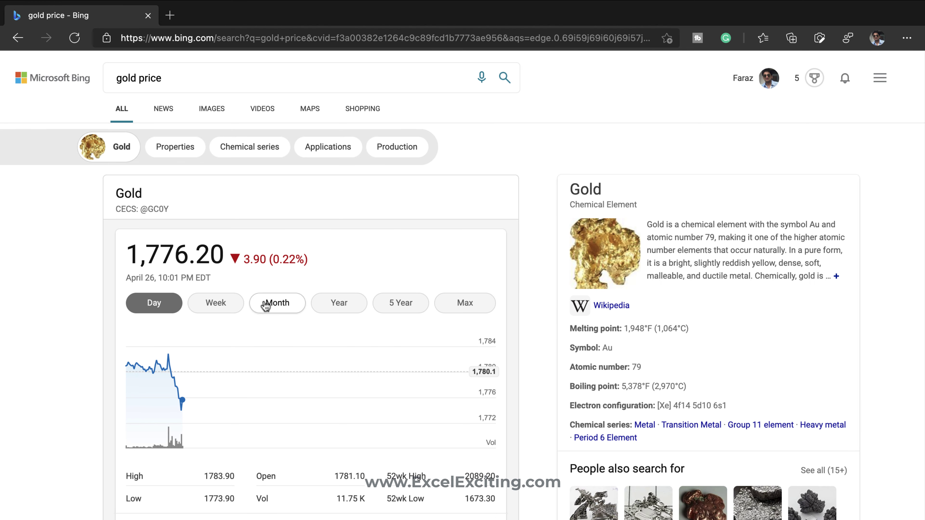
{"action": "mouse_move", "coordinate": [182, 398]}
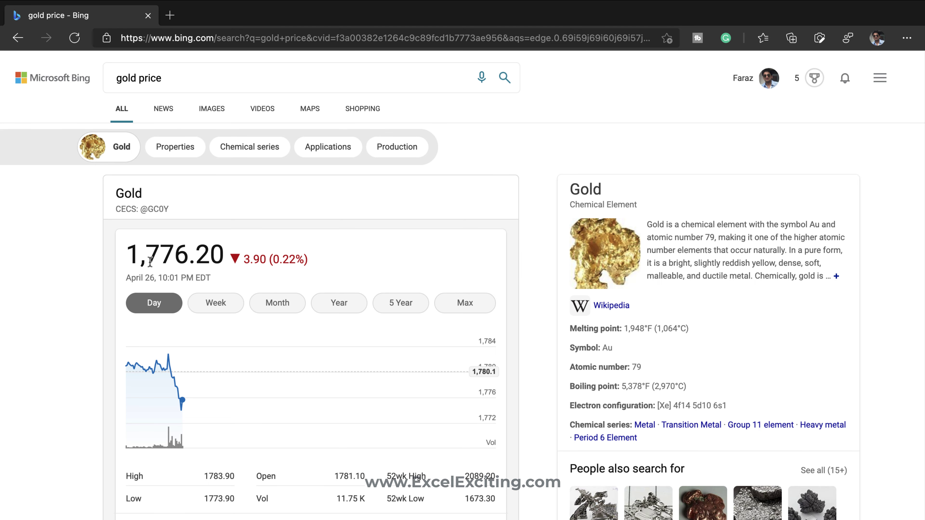
Switch back to the Excel workbook and refresh all the metal price data.
{"action": "key", "text": "ctrl+Left"}
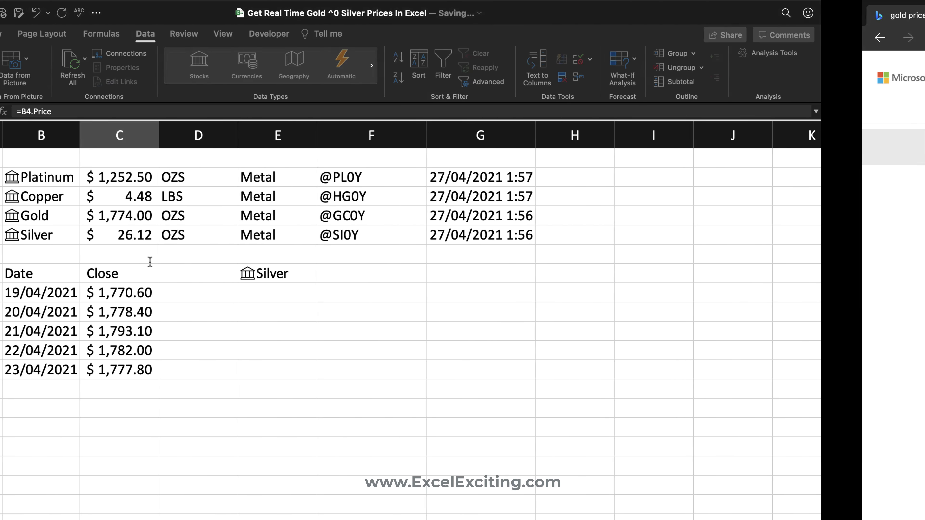
{"action": "left_click", "coordinate": [179, 62]}
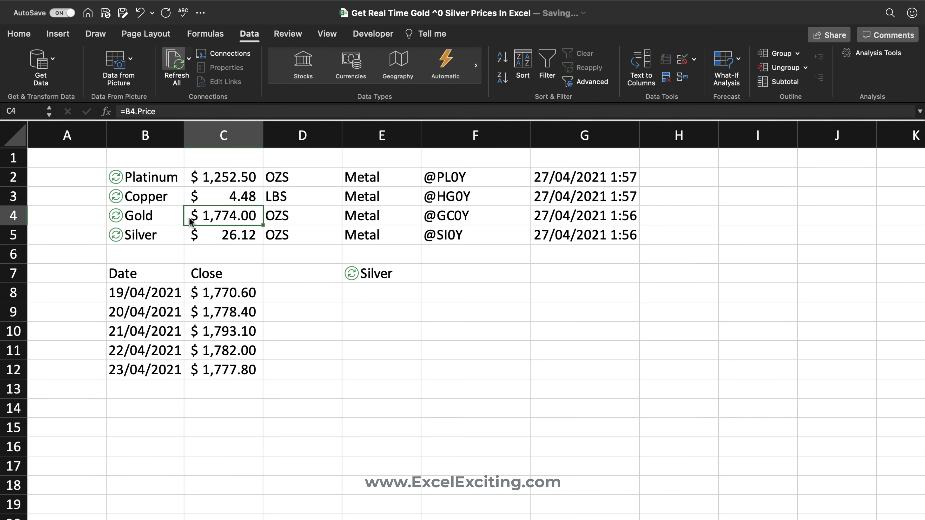